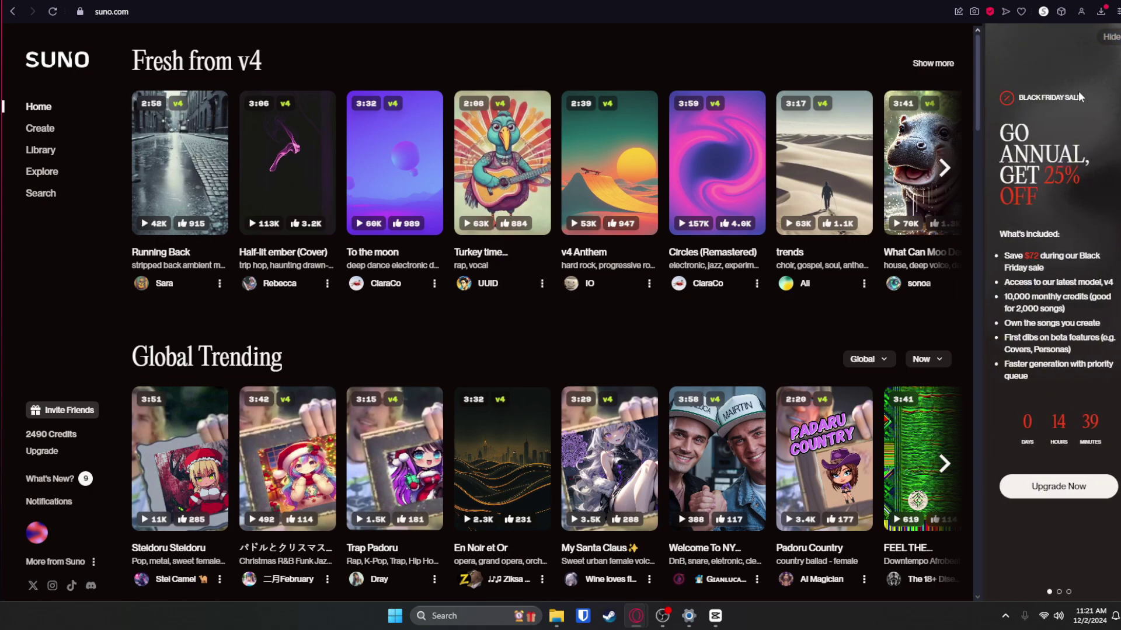
Step: Hide the Black Friday promotion panel on the Suno home page
click(1109, 37)
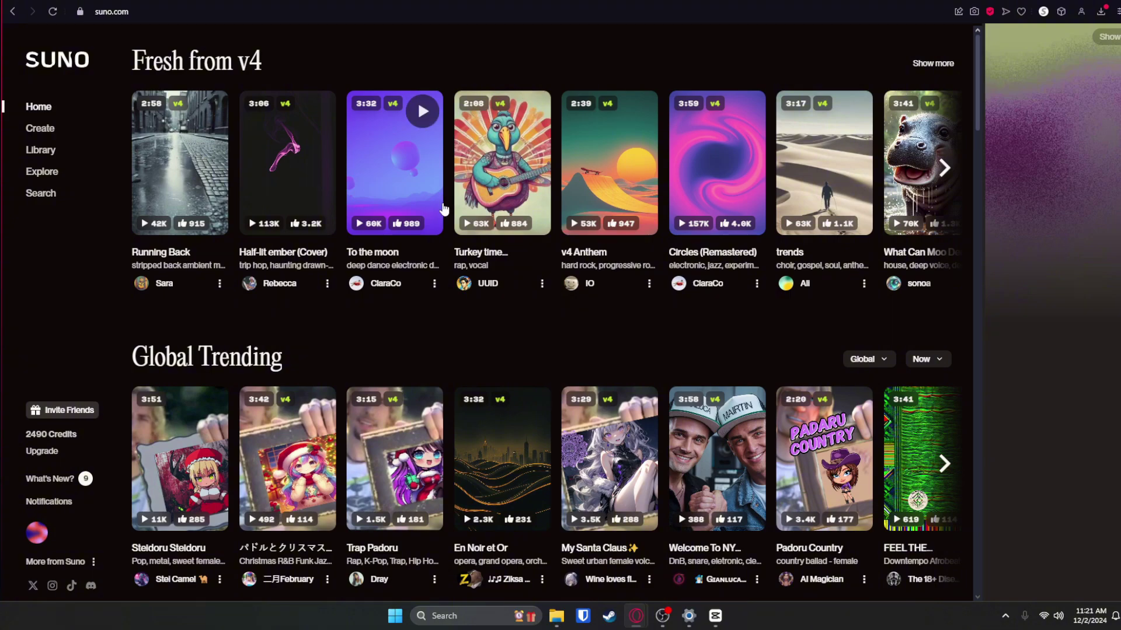
Step: Briefly play, then pause, the 'Running Back' preview from the Fresh from v4 feed
scroll(632, 329, down, 10)
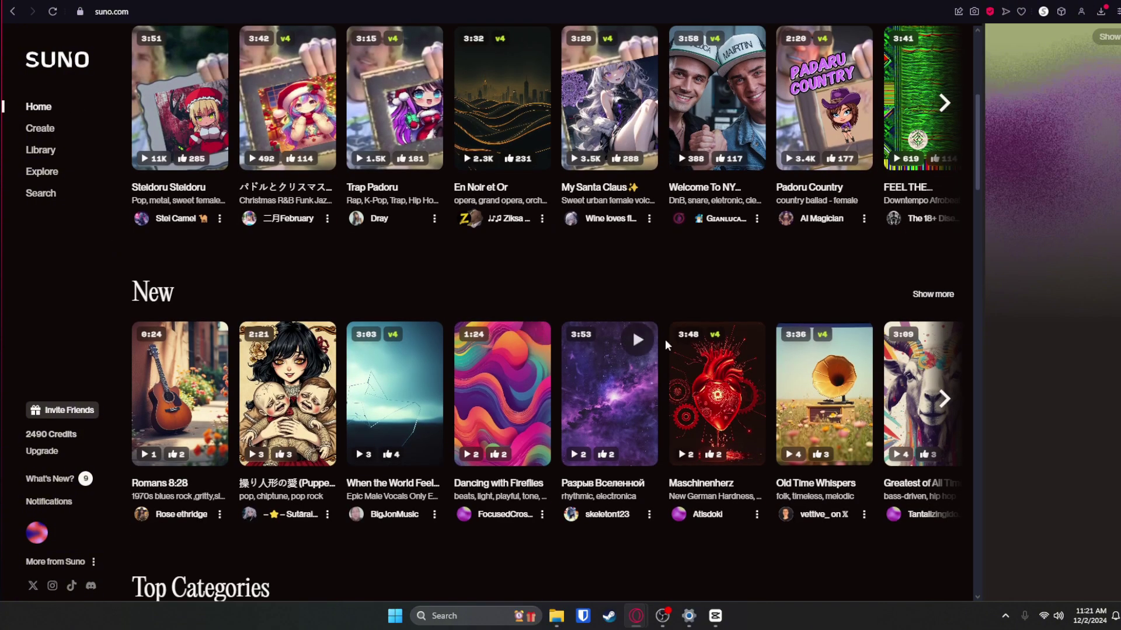
scroll(380, 347, up, 10)
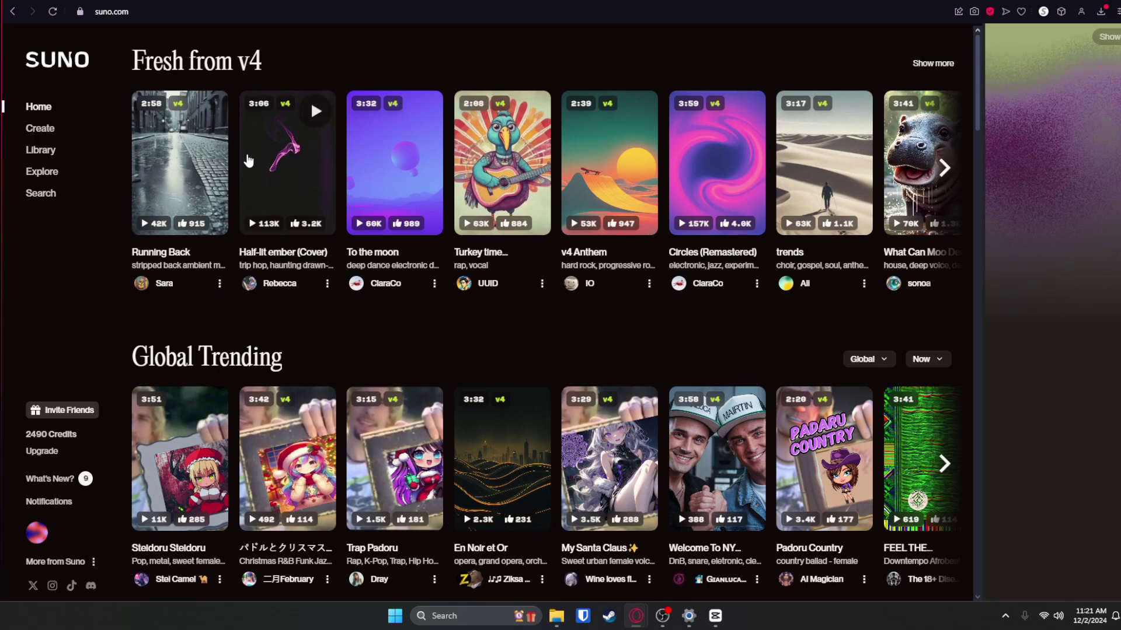
click(208, 112)
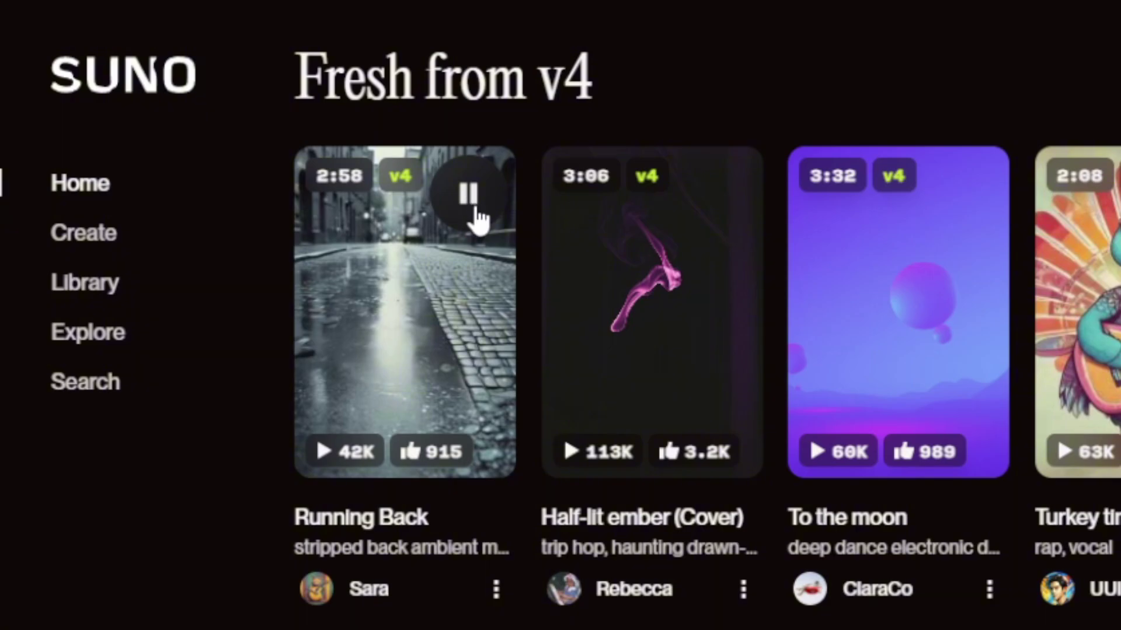
click(208, 112)
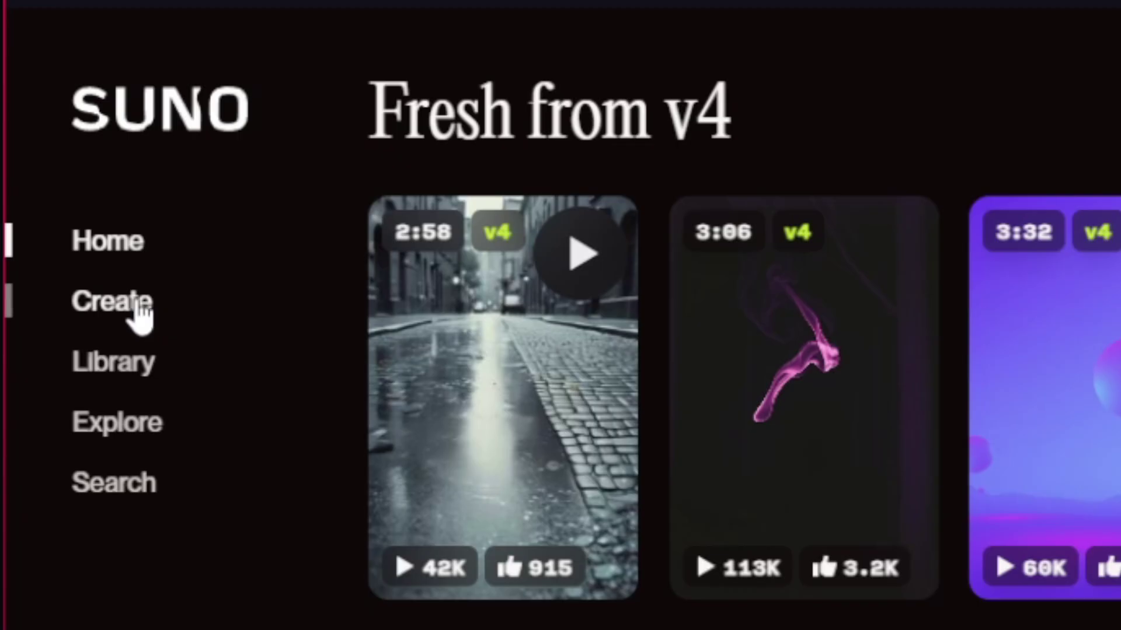
click(49, 127)
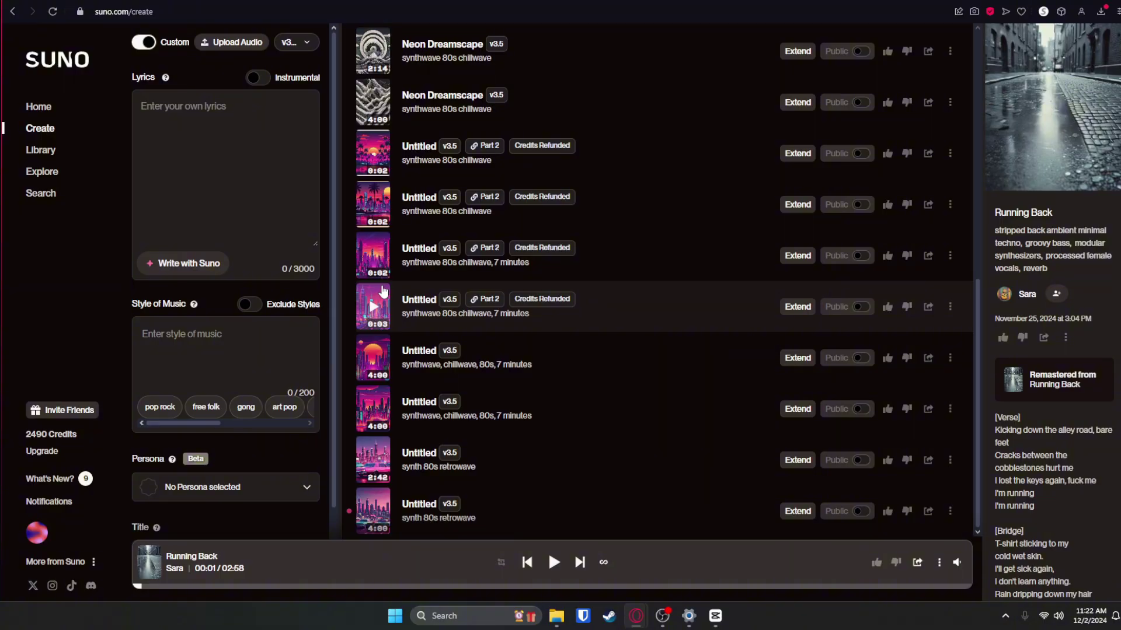
Step: Play, then pause, an earlier Untitled synthwave-chillwave 80s track from the song list
click(377, 411)
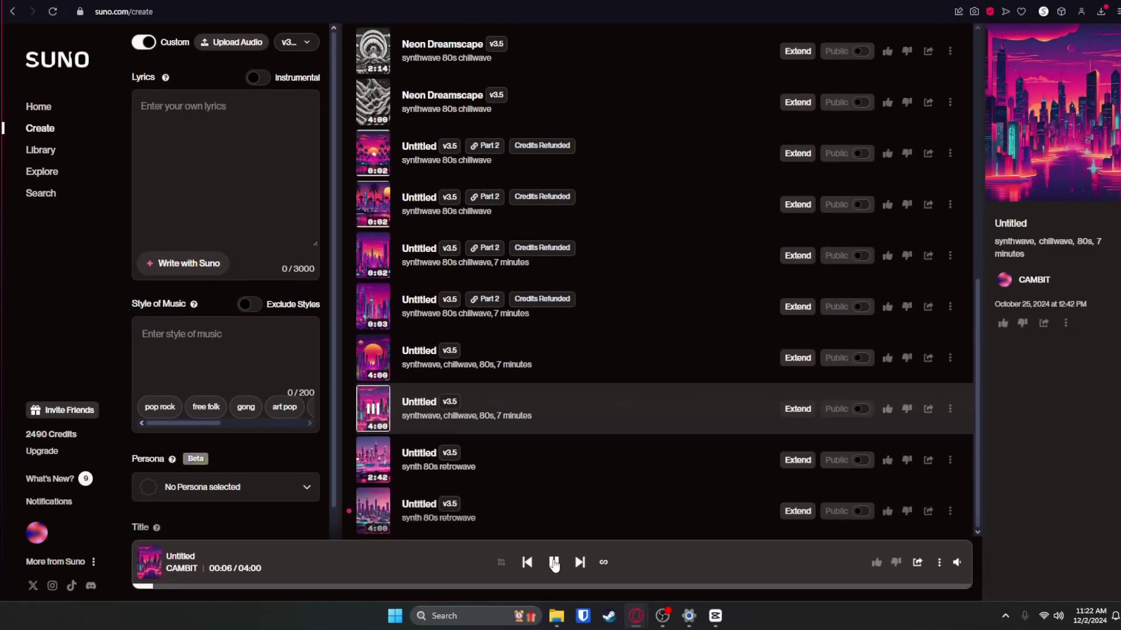
click(554, 562)
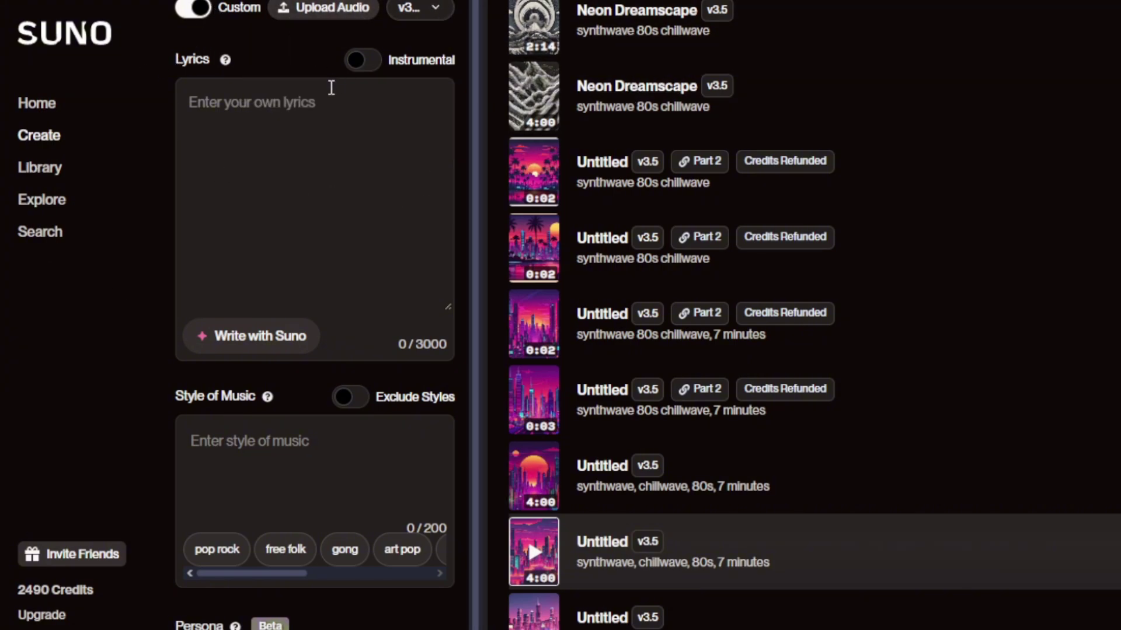
Step: Switch the new song to Instrumental mode, clearing the stray test text
click(372, 64)
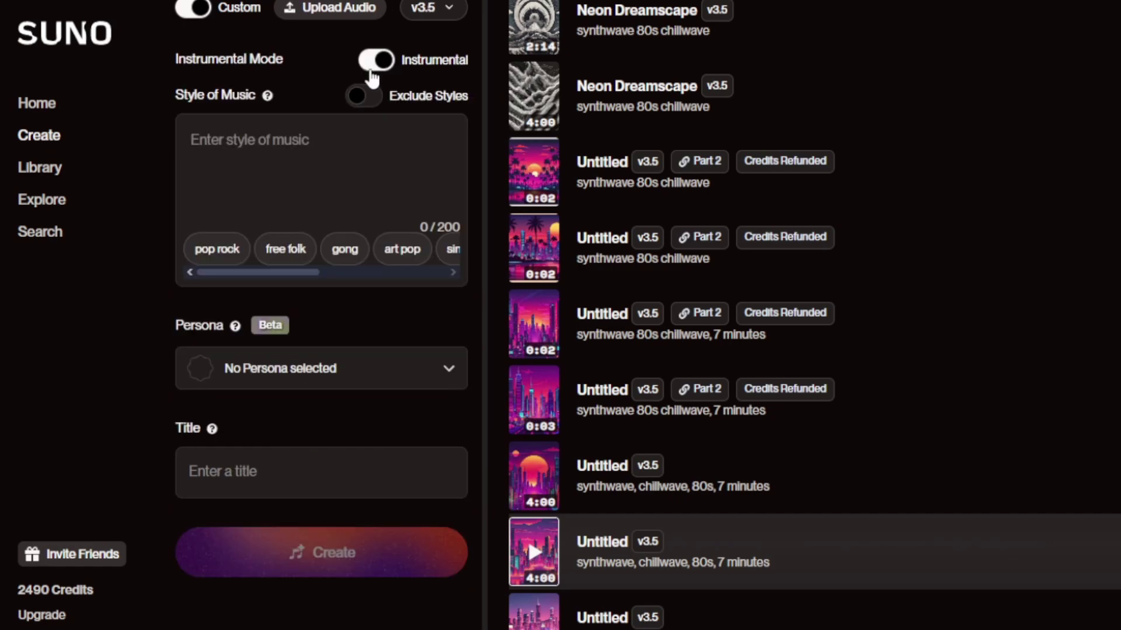
click(368, 64)
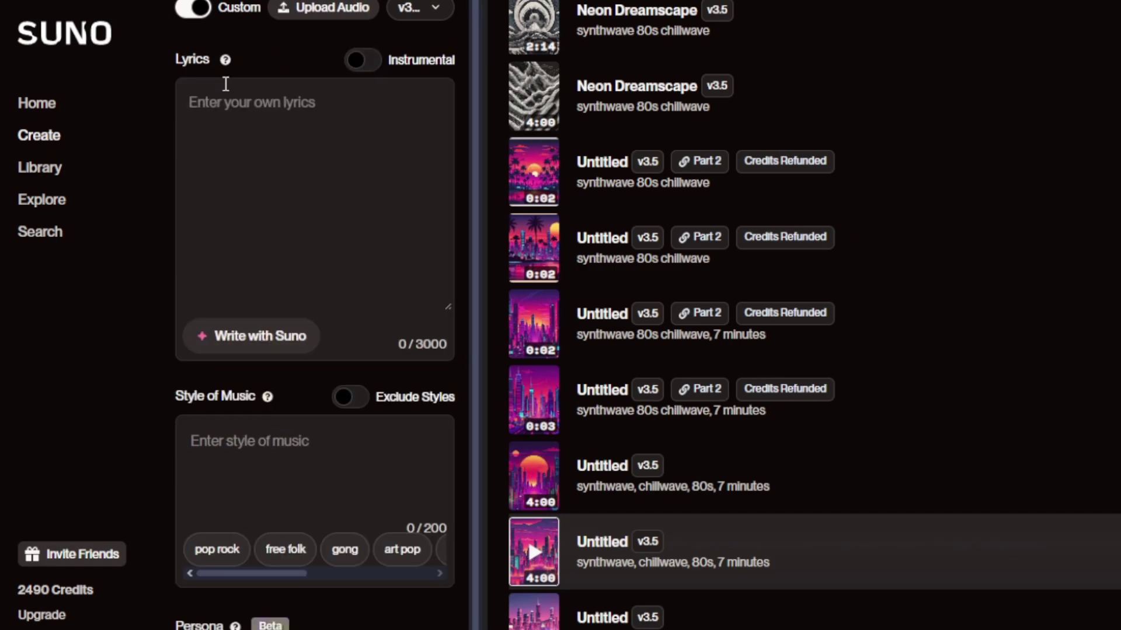
text(subscribe to cambit)
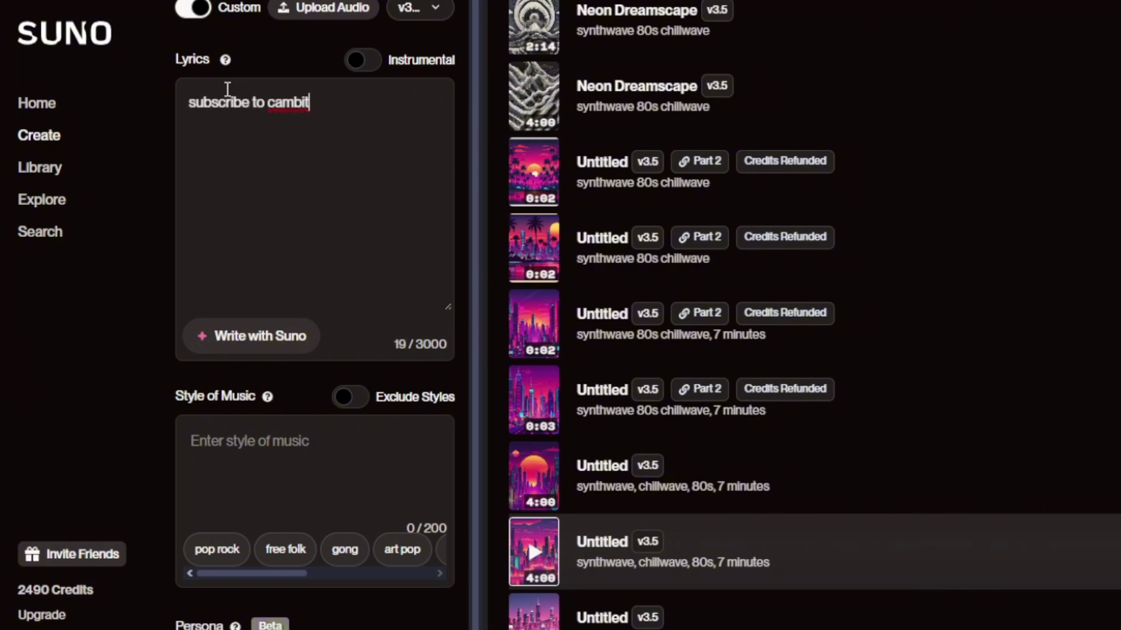
key(BackSpace)
key(BackSpace)
key(BackSpace)
key(BackSpace)
key(BackSpace)
key(BackSpace)
key(BackSpace)
key(BackSpace)
key(BackSpace)
key(BackSpace)
key(BackSpace)
key(BackSpace)
key(BackSpace)
key(BackSpace)
key(BackSpace)
key(BackSpace)
key(BackSpace)
key(BackSpace)
key(BackSpace)
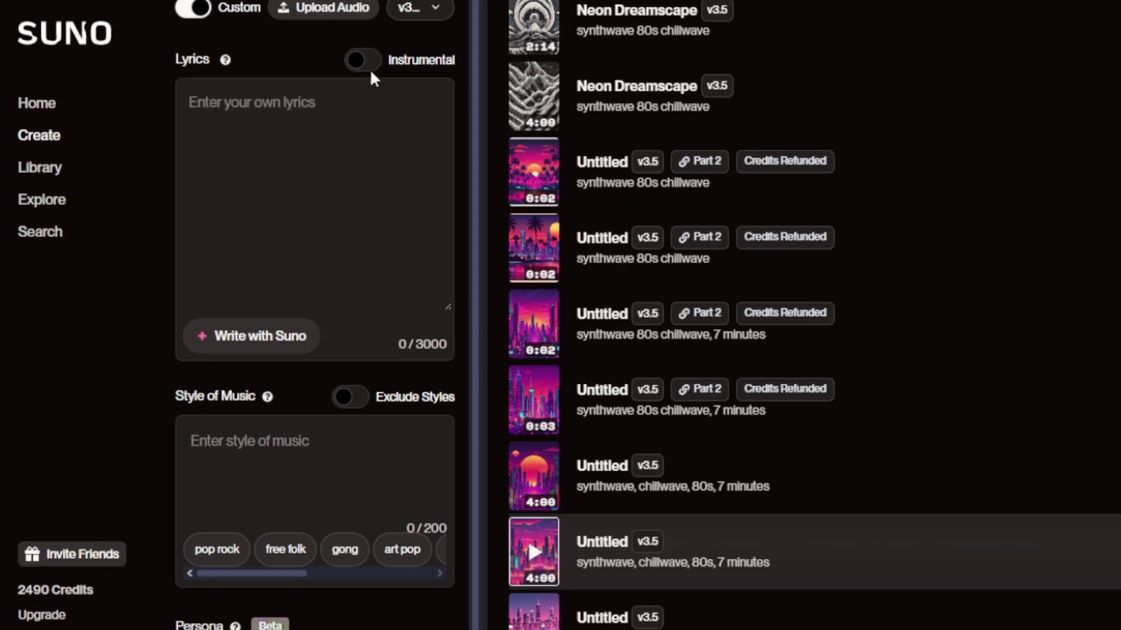
click(362, 60)
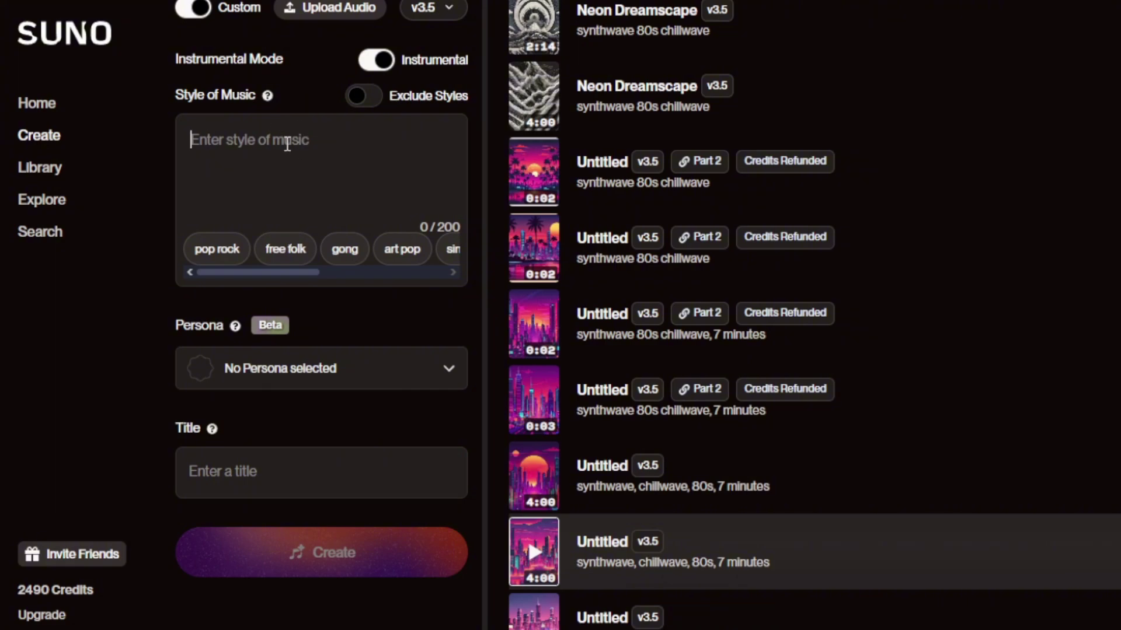
Step: Enter '80s, synth, retrowave' as the style of music
text(80s)
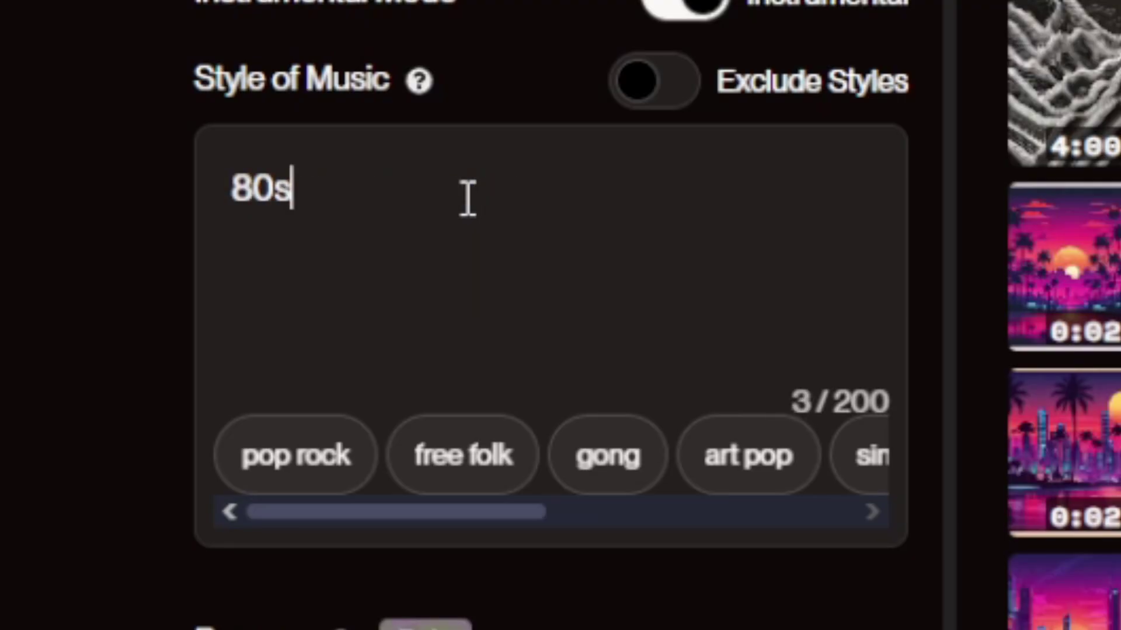
text(, synth)
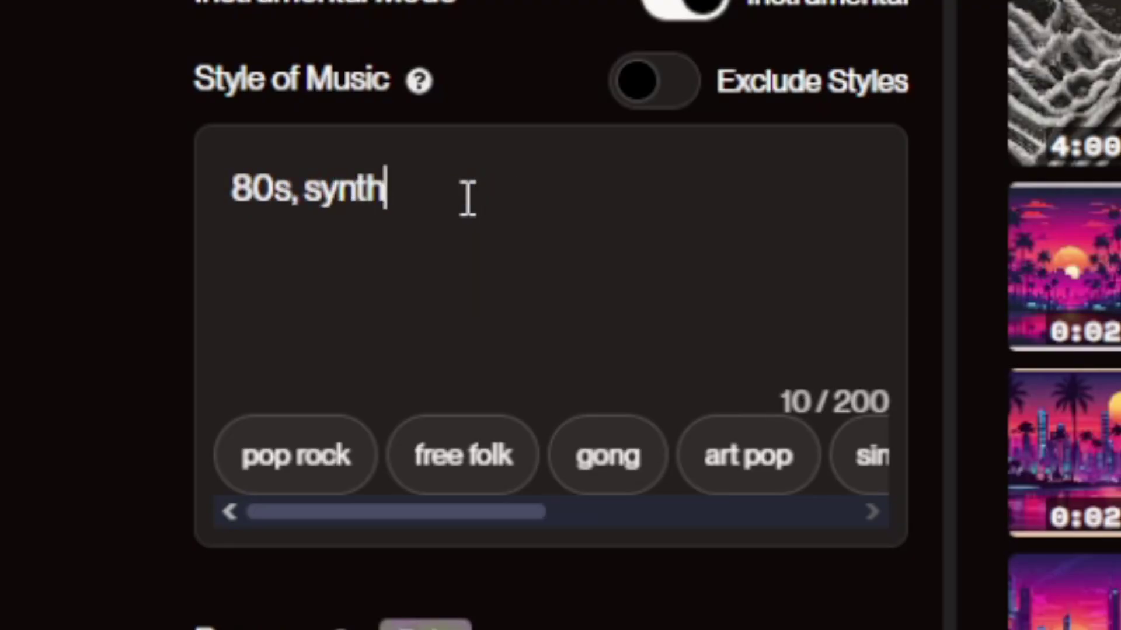
text(, retrowav)
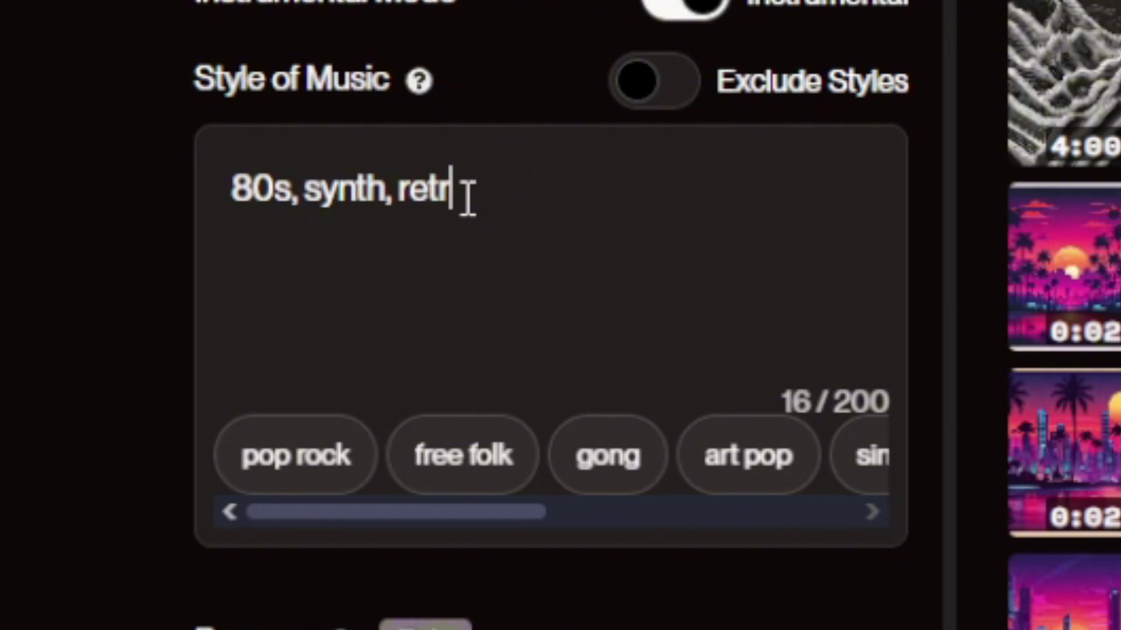
text(e)
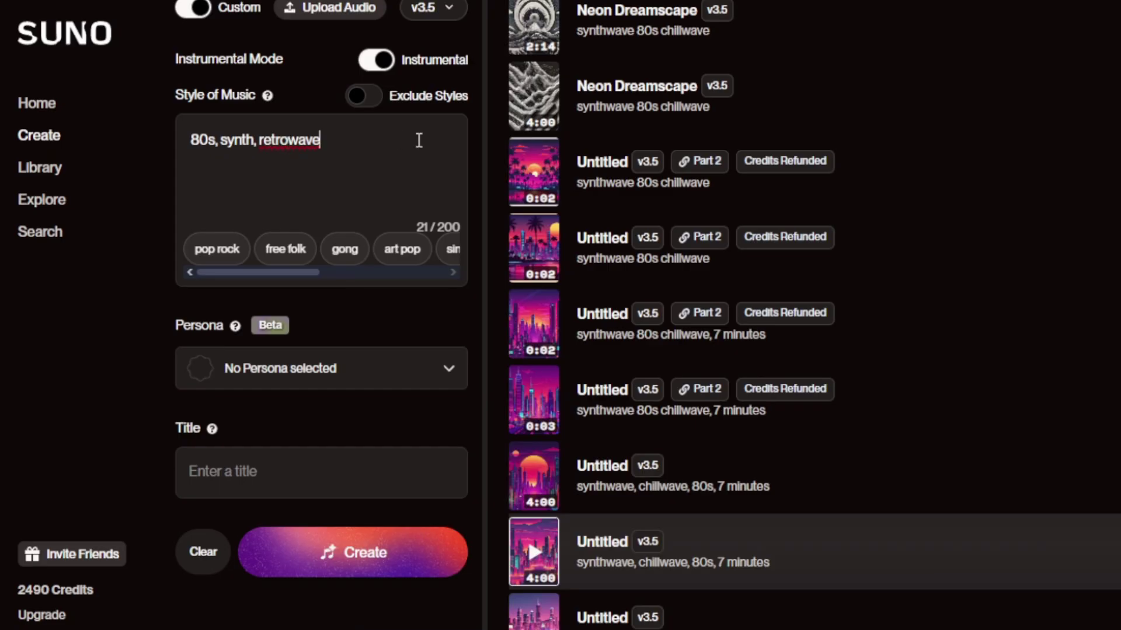
drag(244, 273, 204, 277)
drag(304, 151, 200, 141)
click(278, 476)
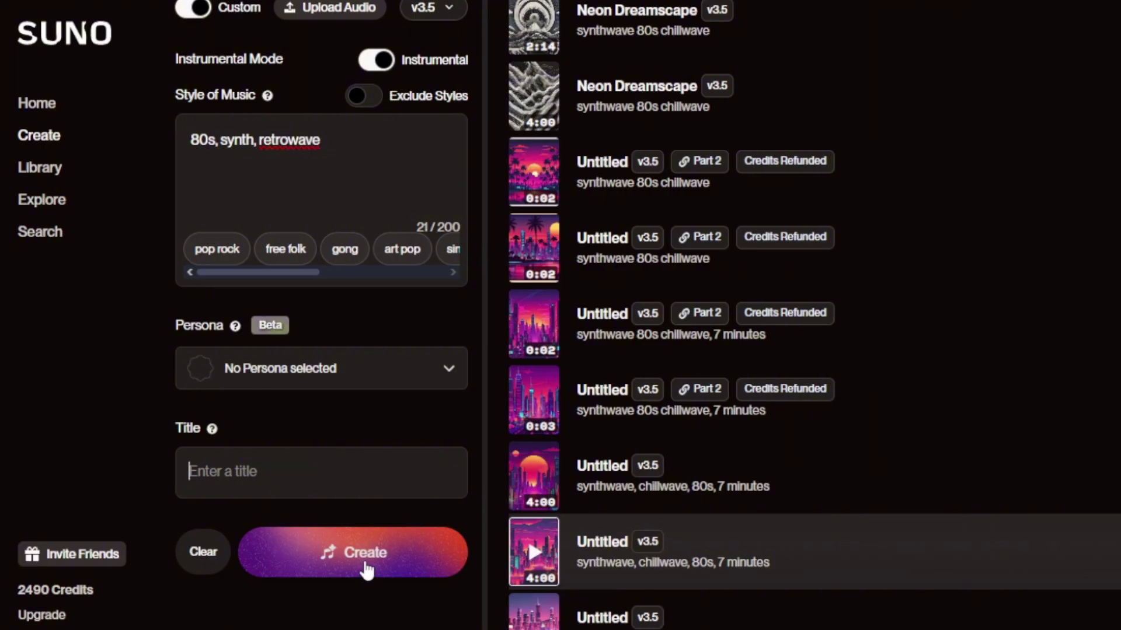
Step: Generate two '80s, synth, retrowave' instrumental tracks and play the first one
click(366, 569)
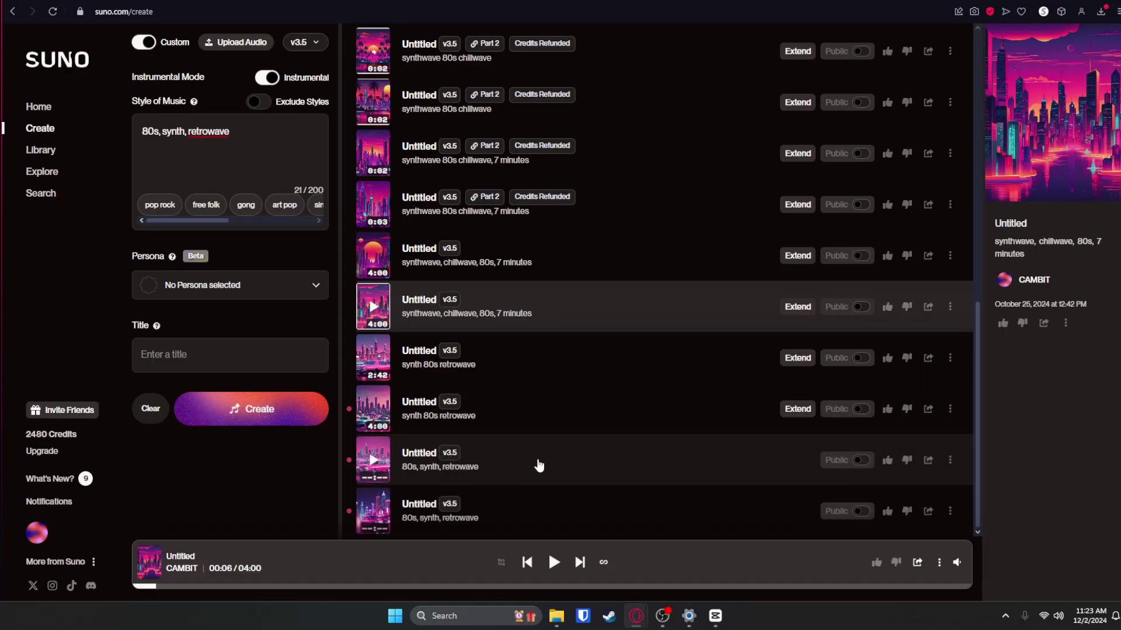
click(374, 465)
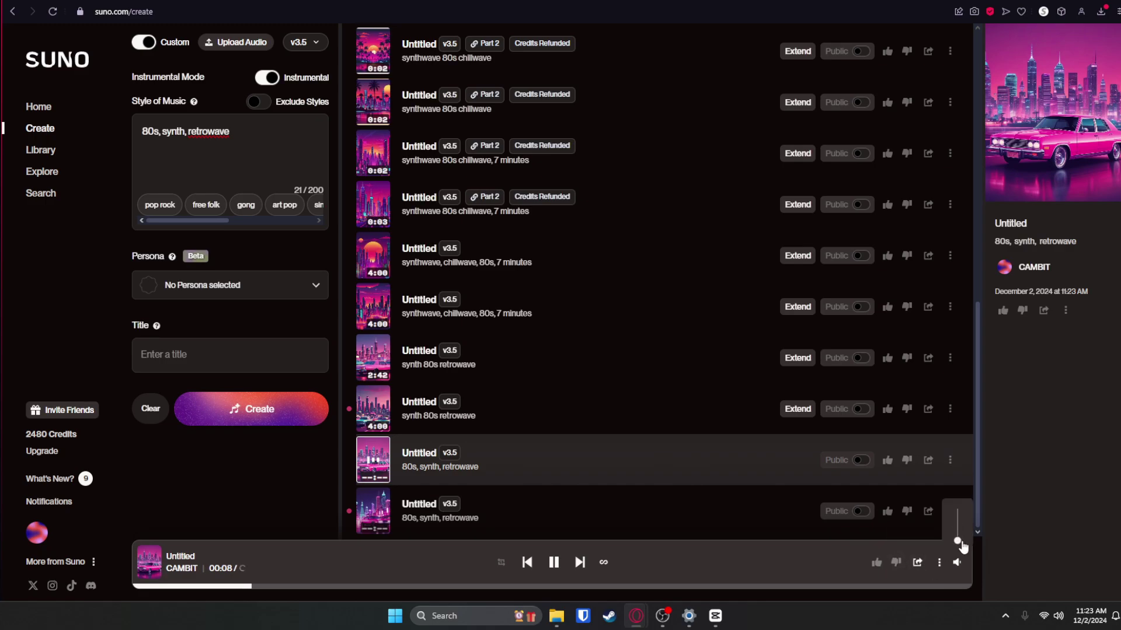
click(939, 562)
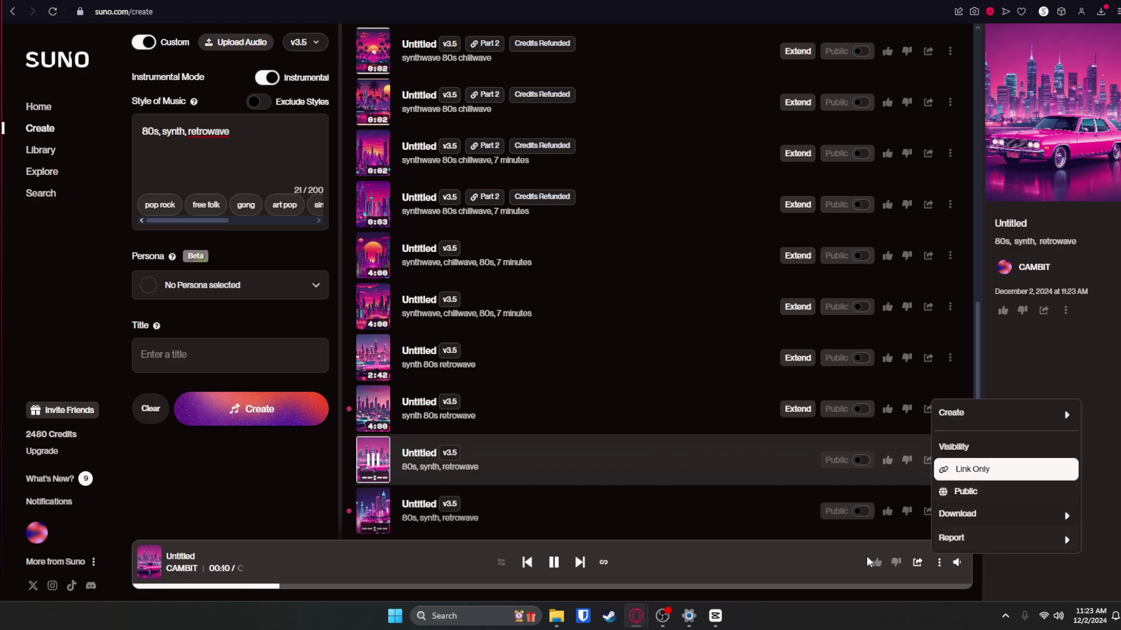
Step: Extend the 3:54 retrowave track from 03:54 to generate two continuations
click(349, 560)
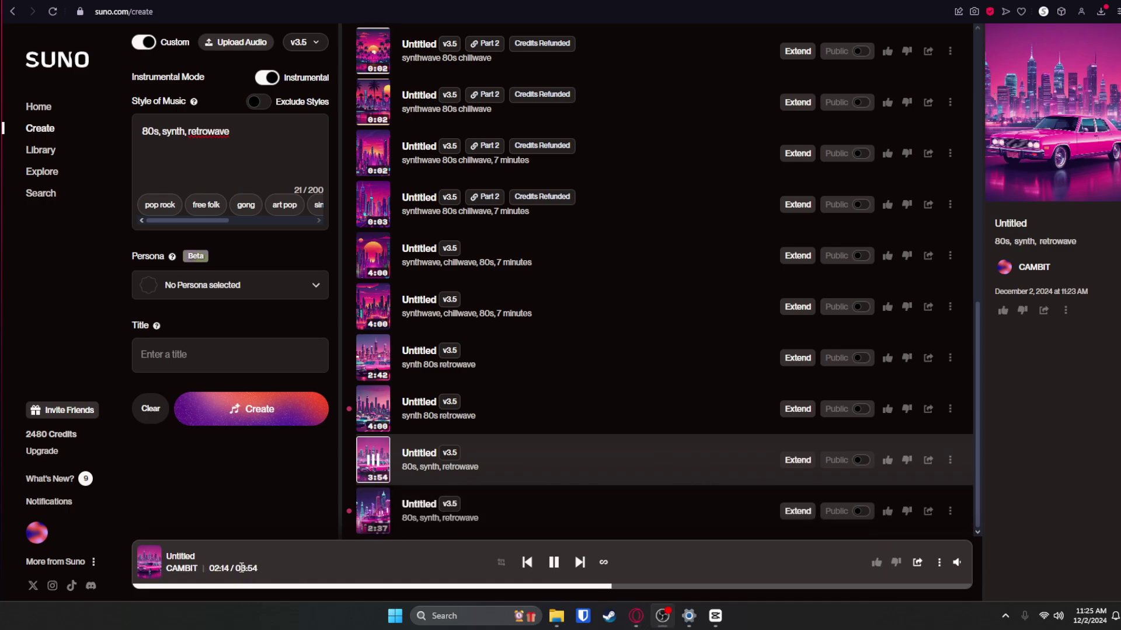
drag(278, 569, 235, 569)
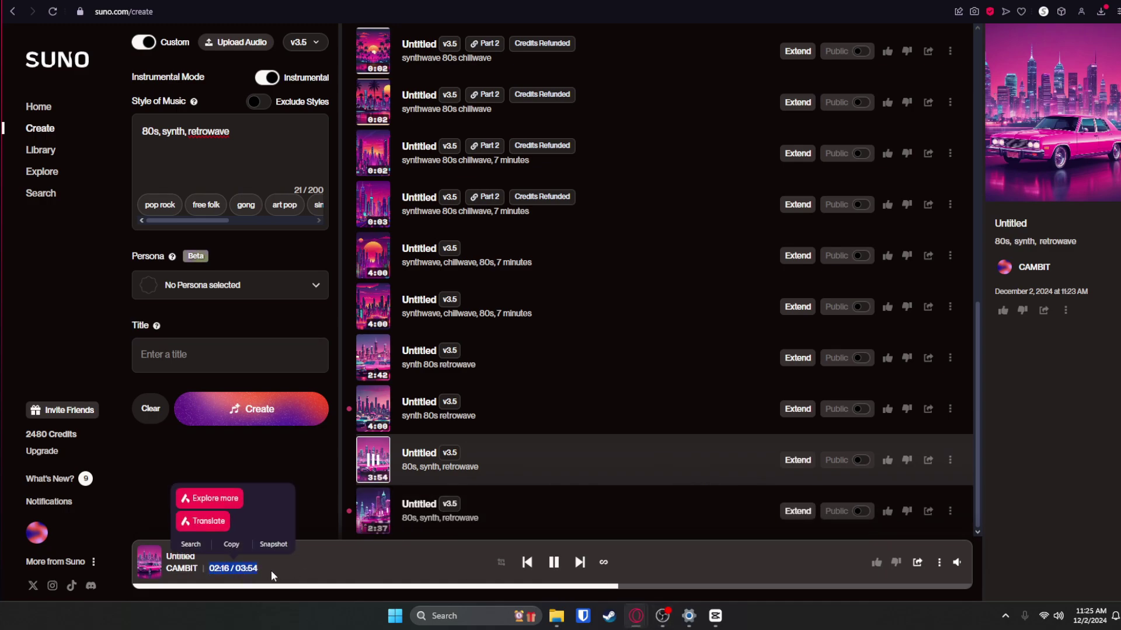
click(939, 564)
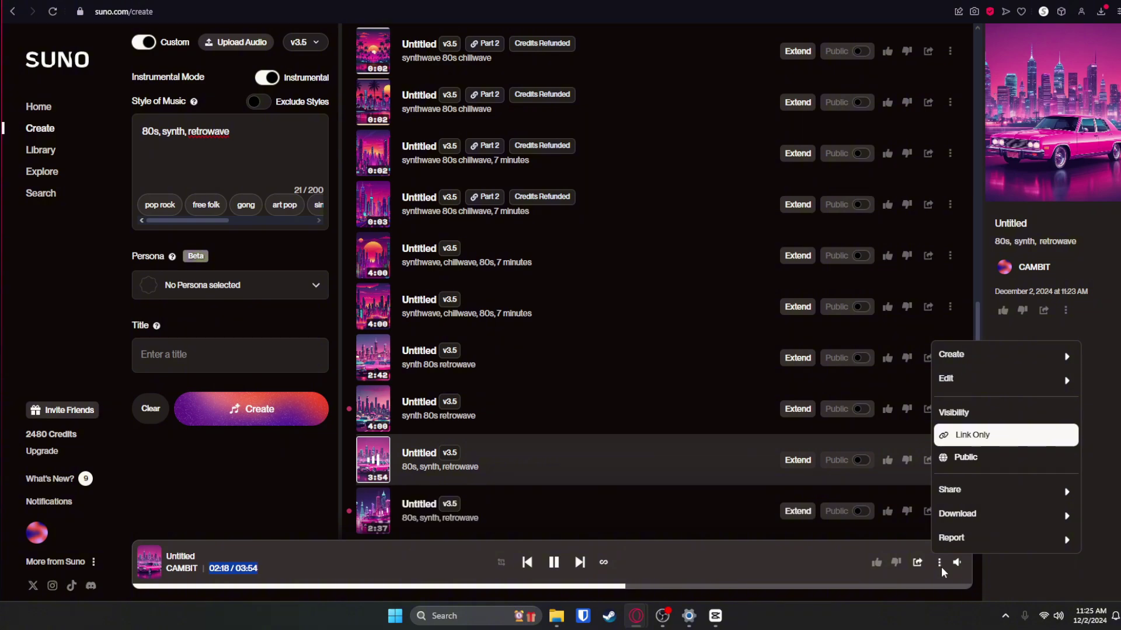
mouse_move(1009, 383)
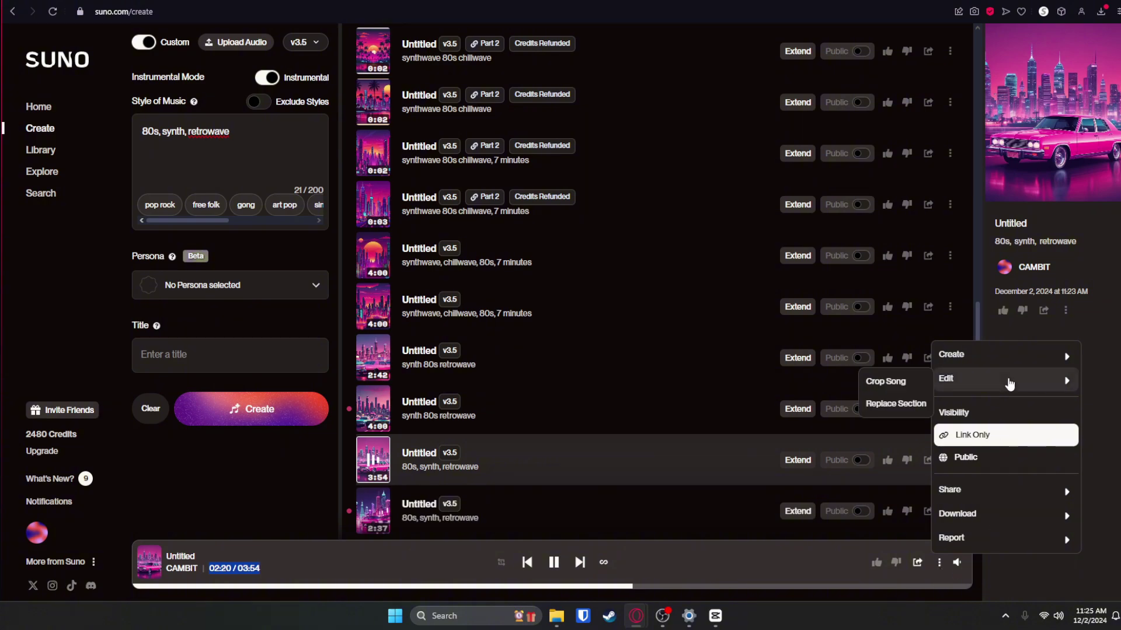
click(939, 564)
click(939, 564)
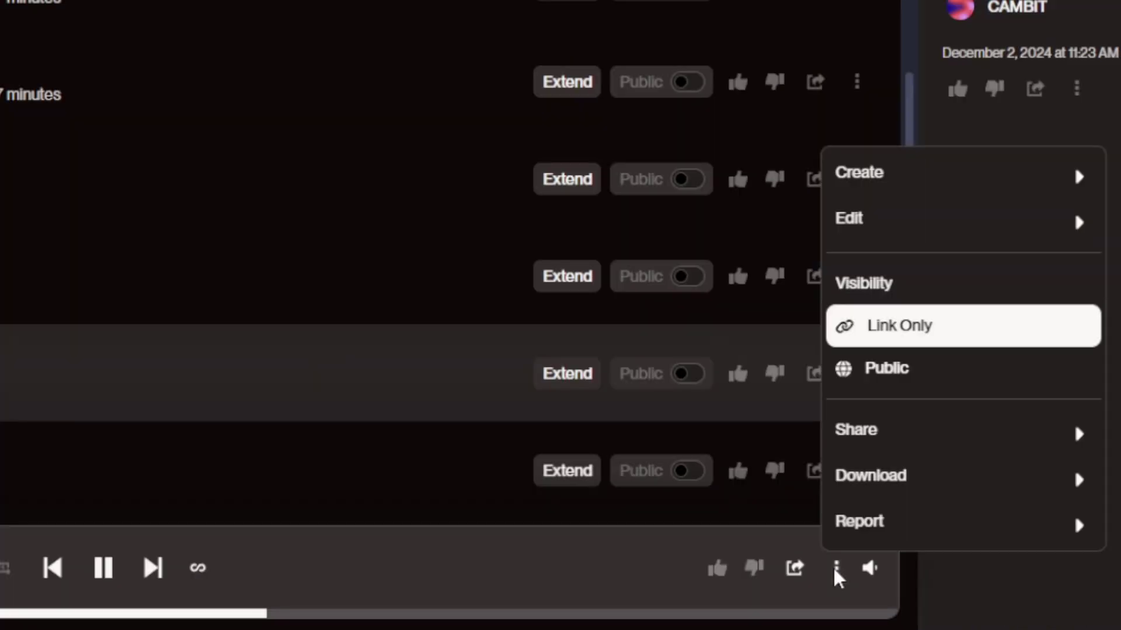
mouse_move(923, 178)
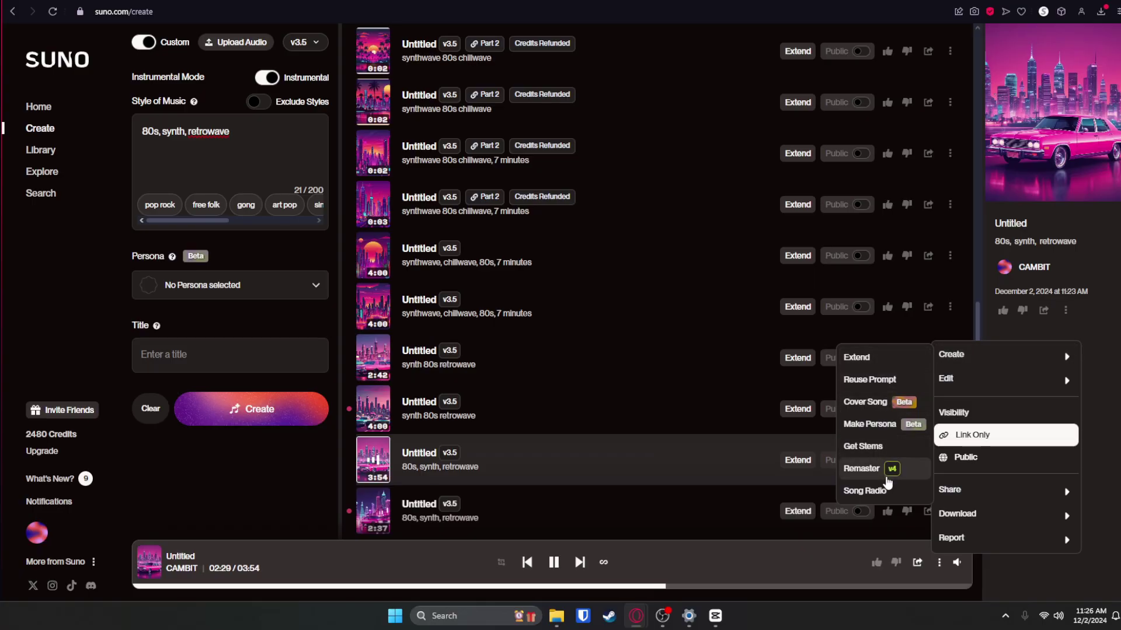
click(878, 358)
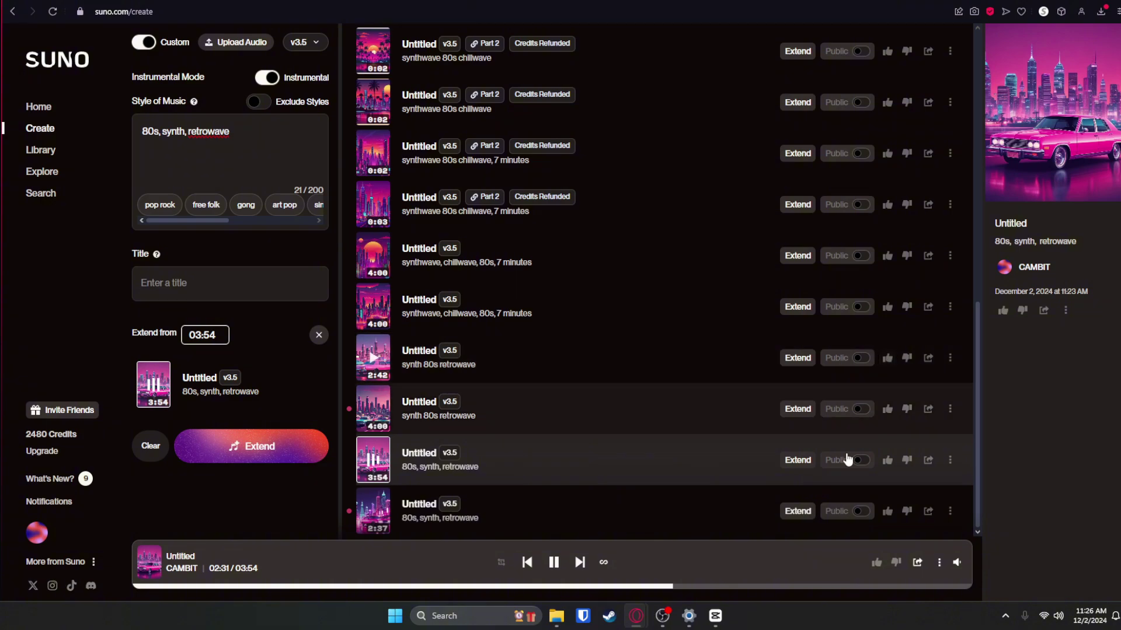
click(293, 459)
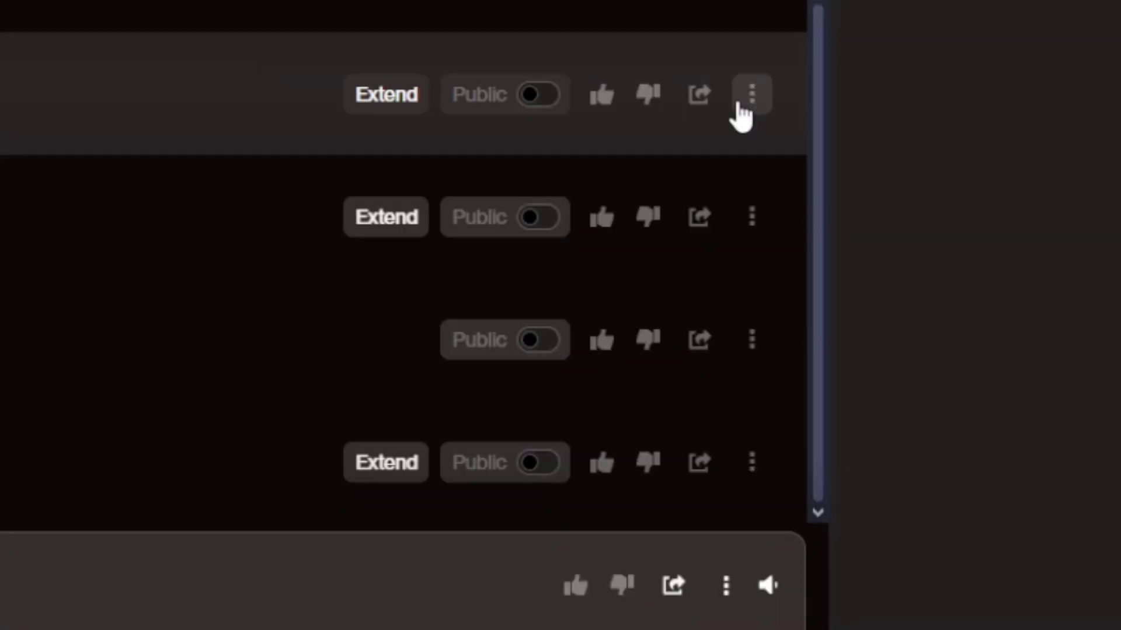
Step: Save the finished retrowave song to disk in MP3 Audio format
click(950, 358)
mouse_move(976, 401)
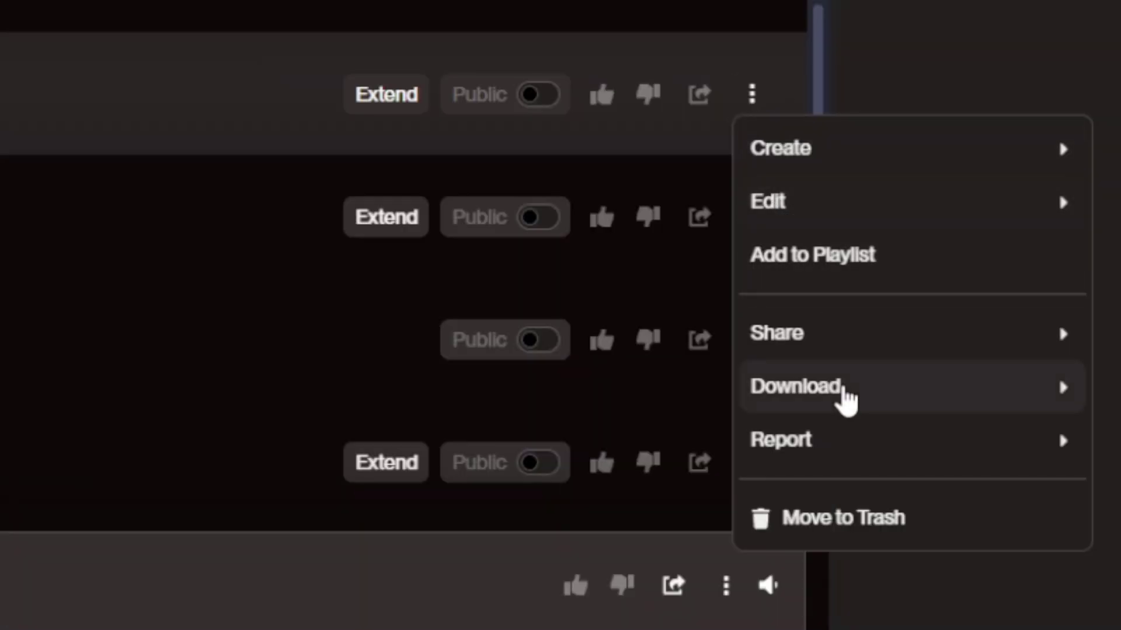
mouse_move(832, 393)
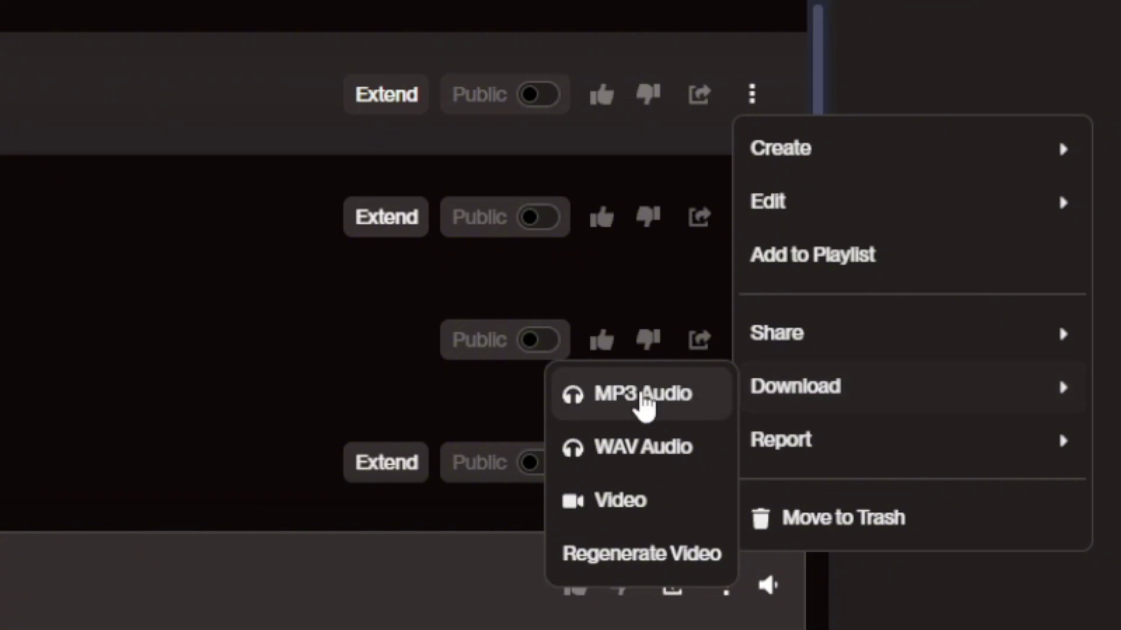
click(663, 398)
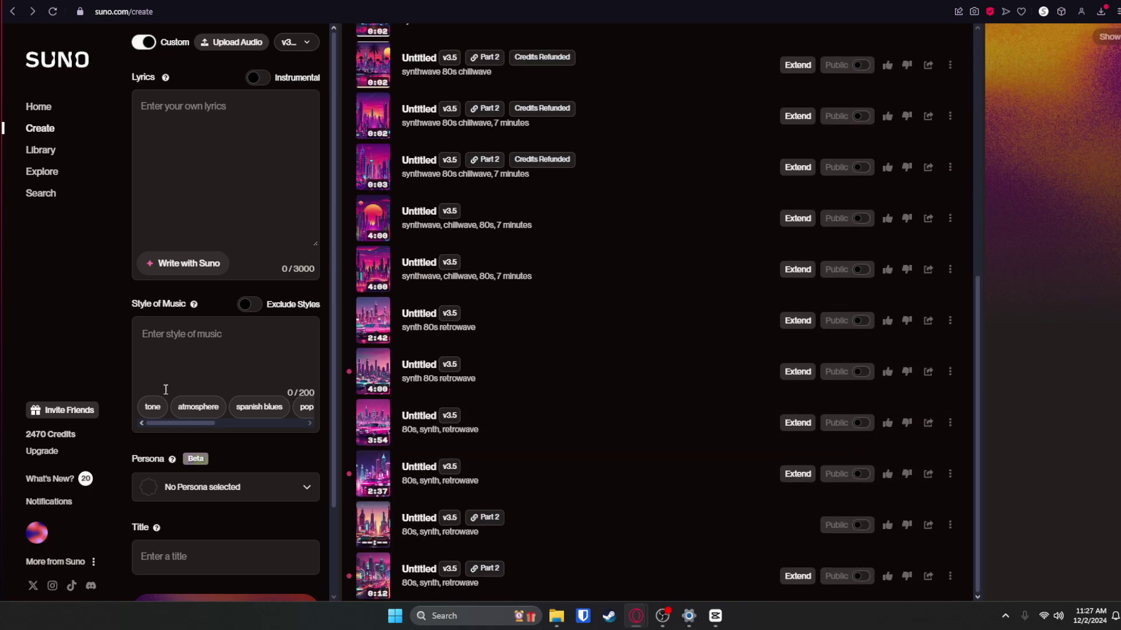
Step: Play a randomly rolled style on the Explore page, then pause it
scroll(980, 440, up, 1)
scroll(978, 440, down, 1)
click(60, 195)
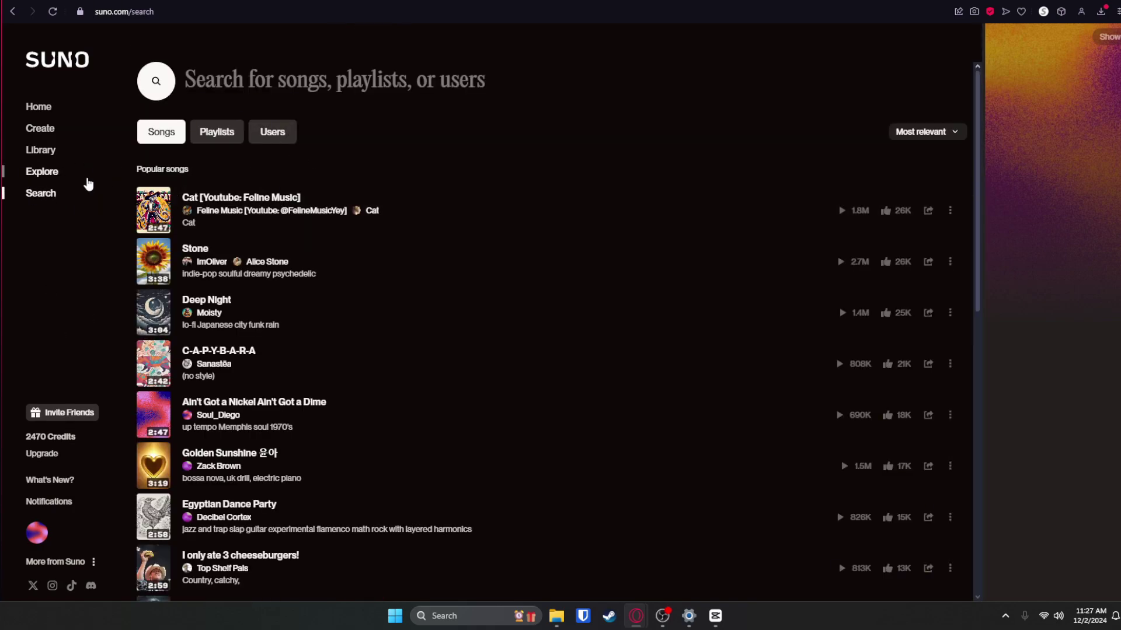
click(50, 172)
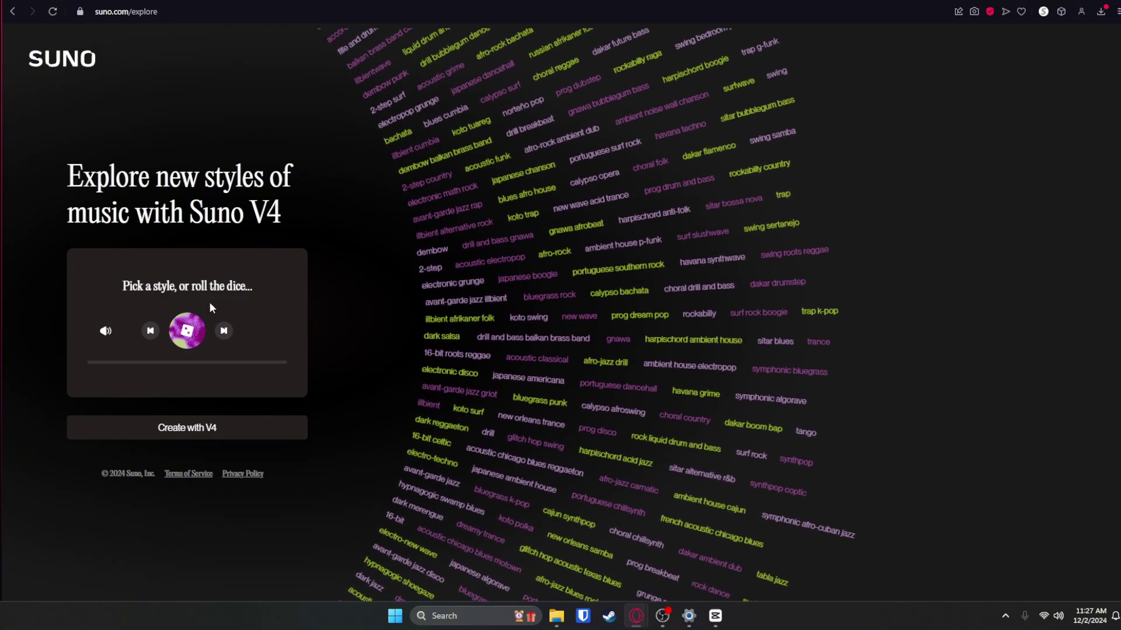
click(188, 332)
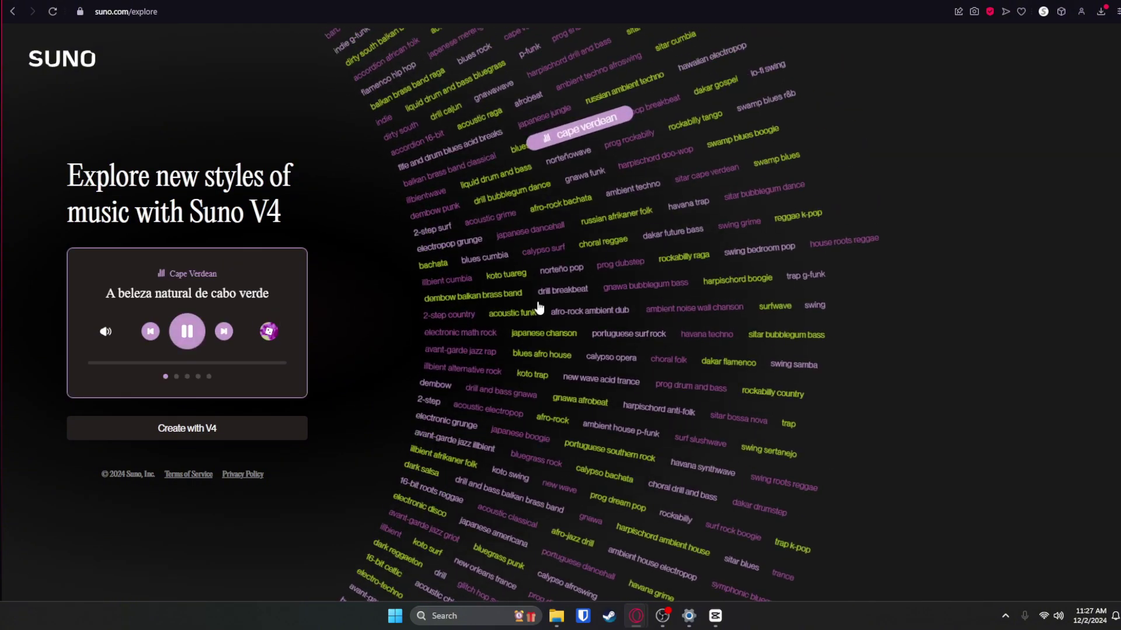
click(193, 334)
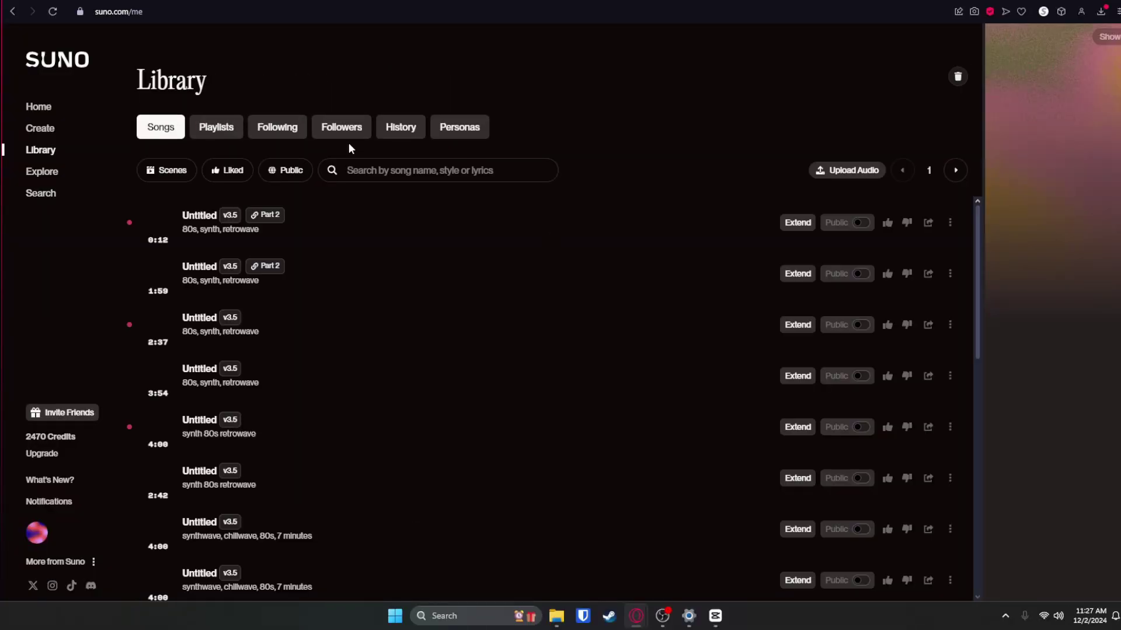
scroll(426, 292, down, 10)
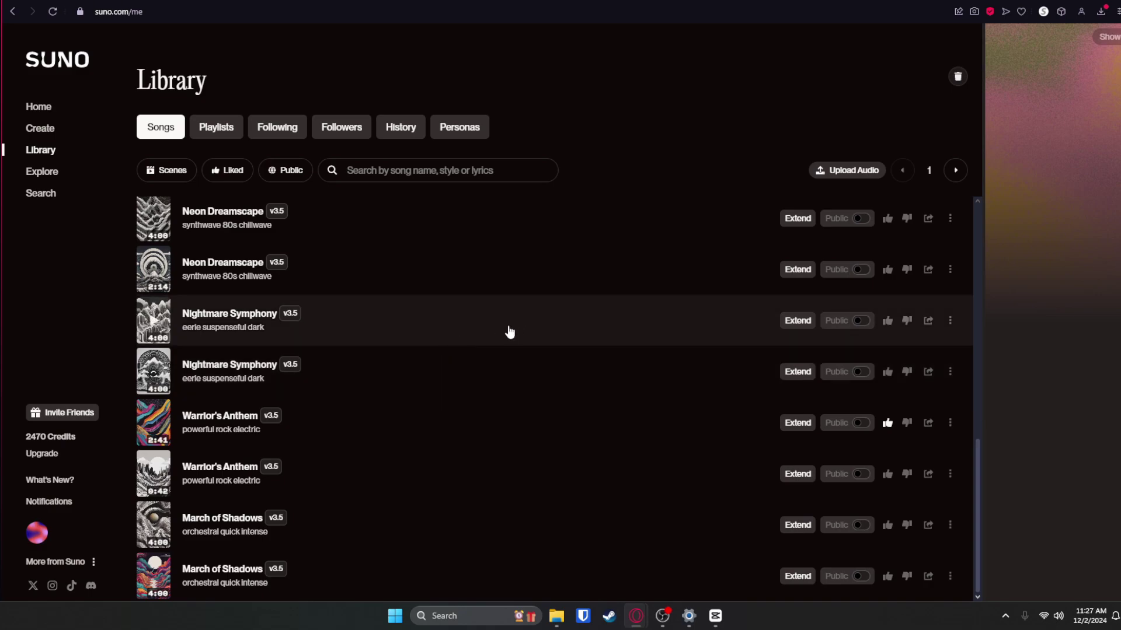
Step: Visit the subscription page, Home feed and Library, then go back to Library
click(42, 454)
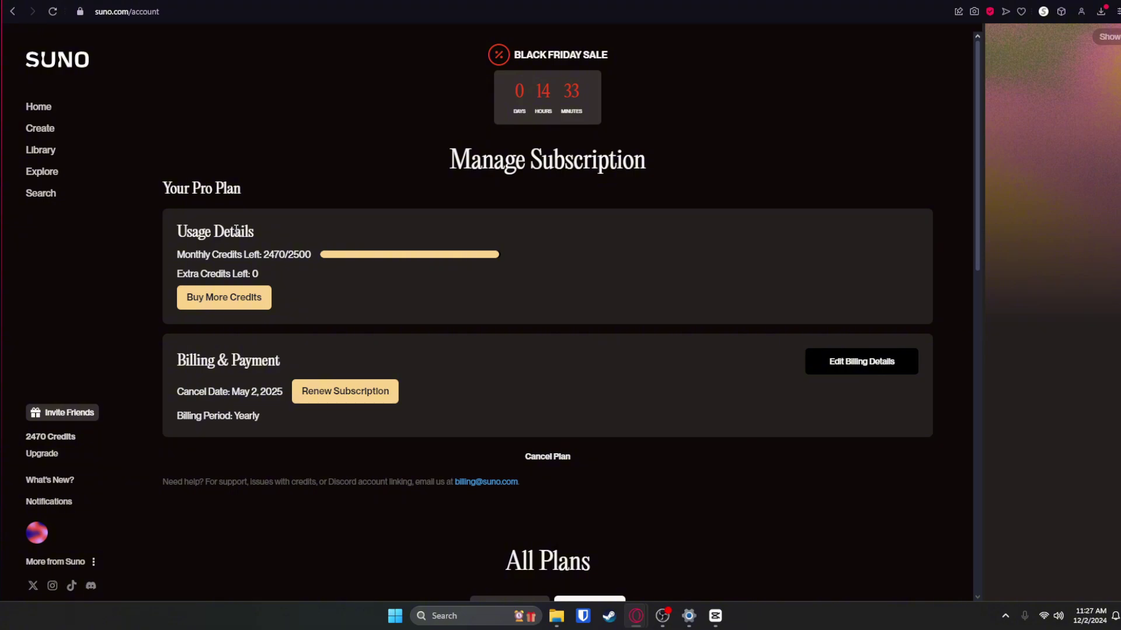
click(48, 110)
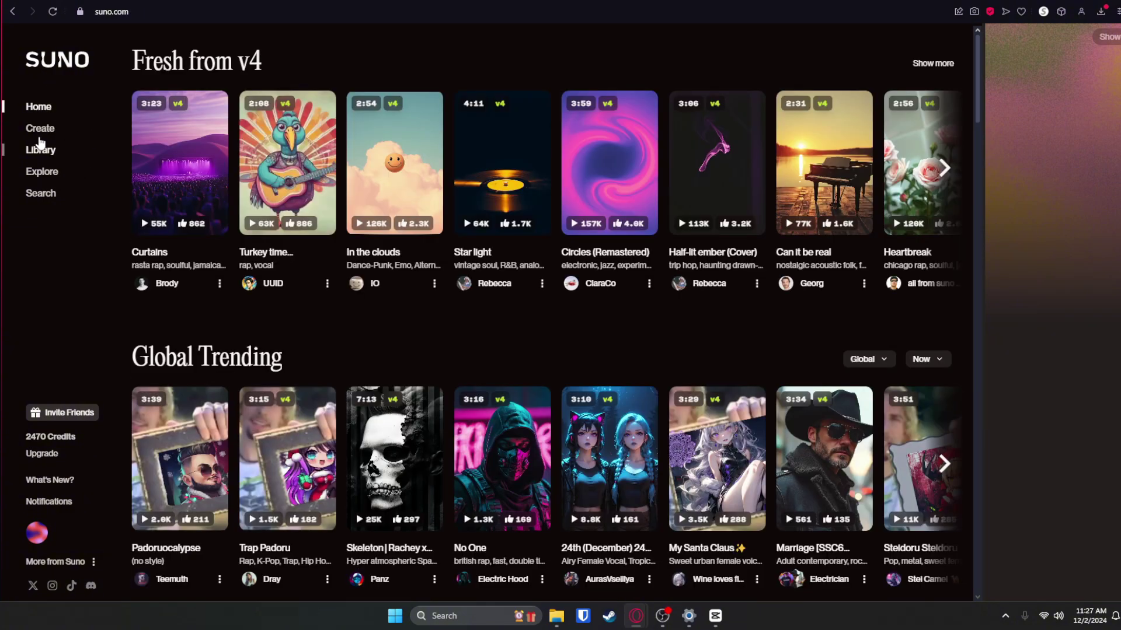
click(40, 149)
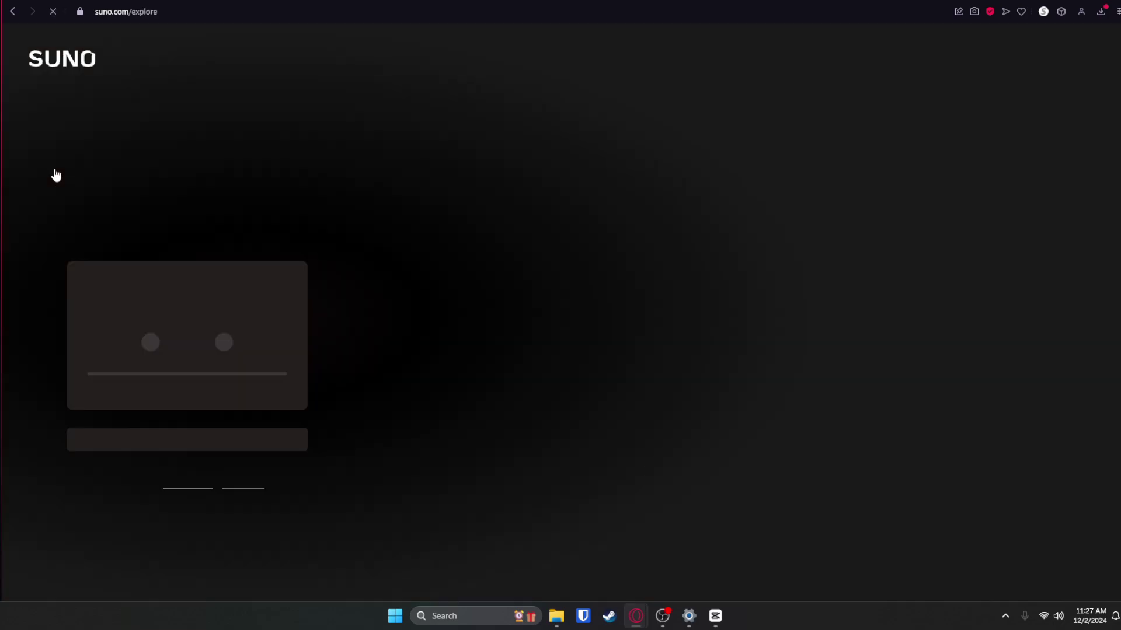
key(alt+Left)
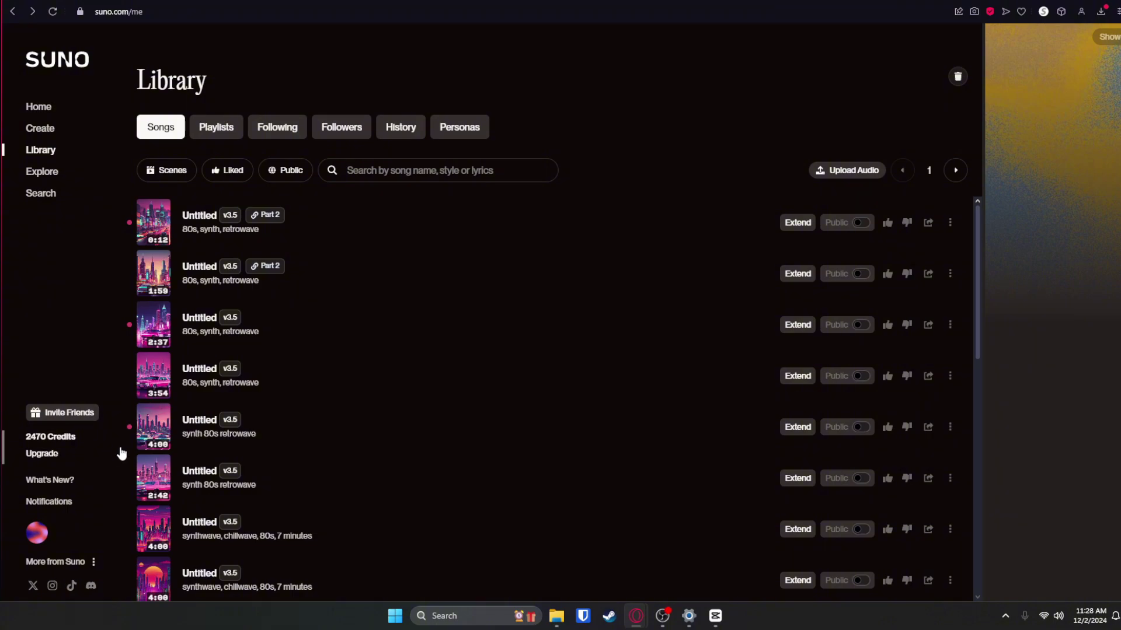
click(46, 439)
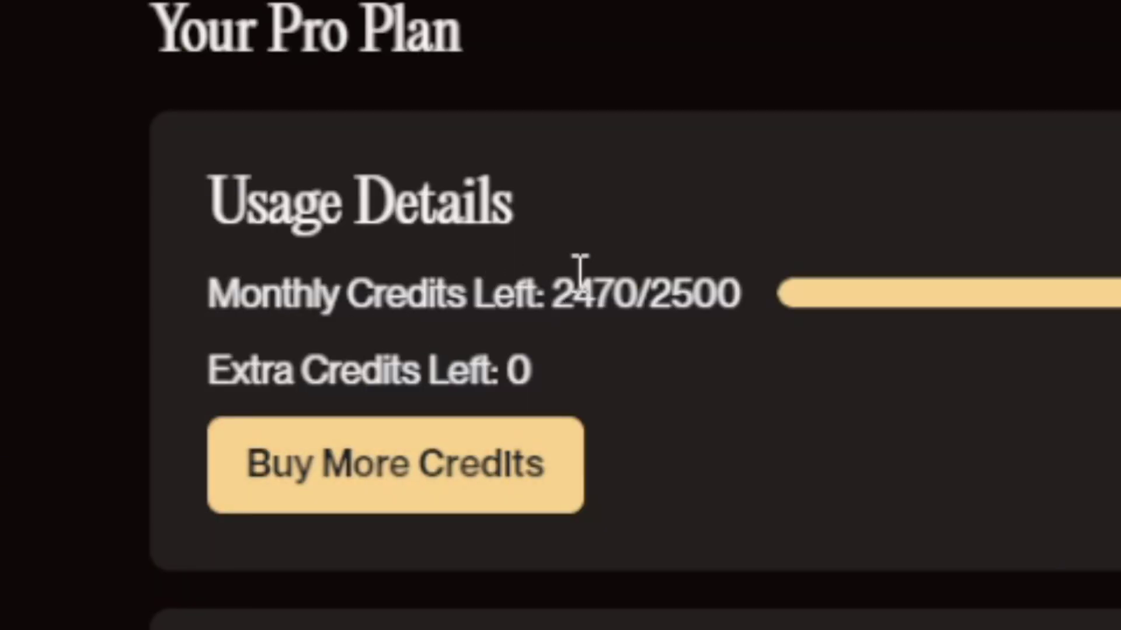
Step: Check the 2470/2500 monthly credits remaining on the Pro Plan
drag(269, 254, 352, 274)
click(795, 368)
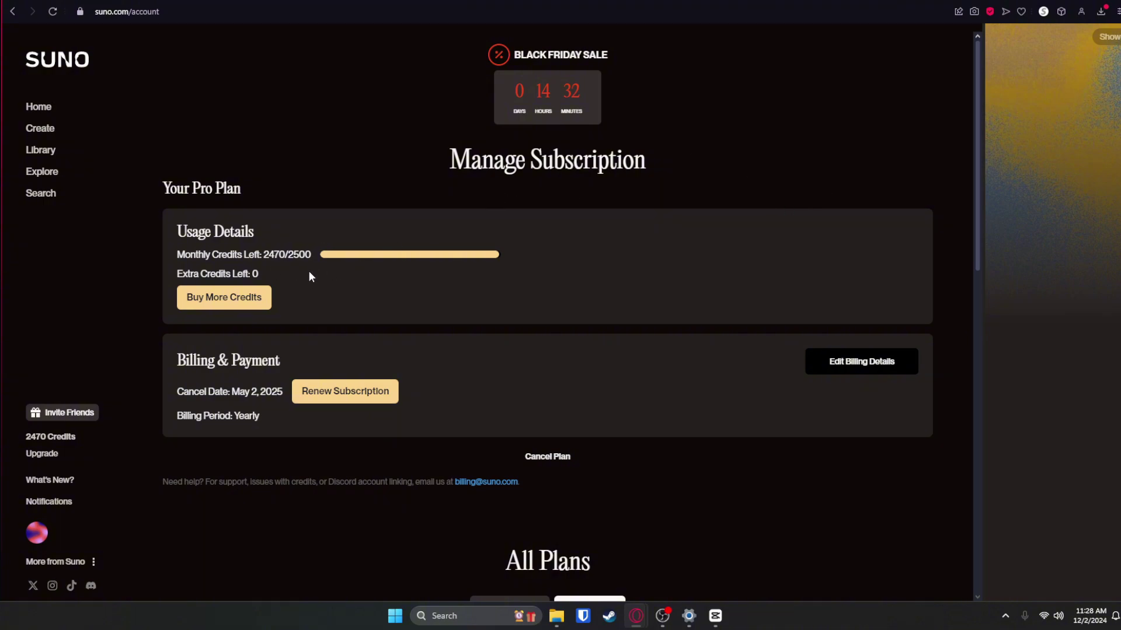
scroll(341, 352, down, 8)
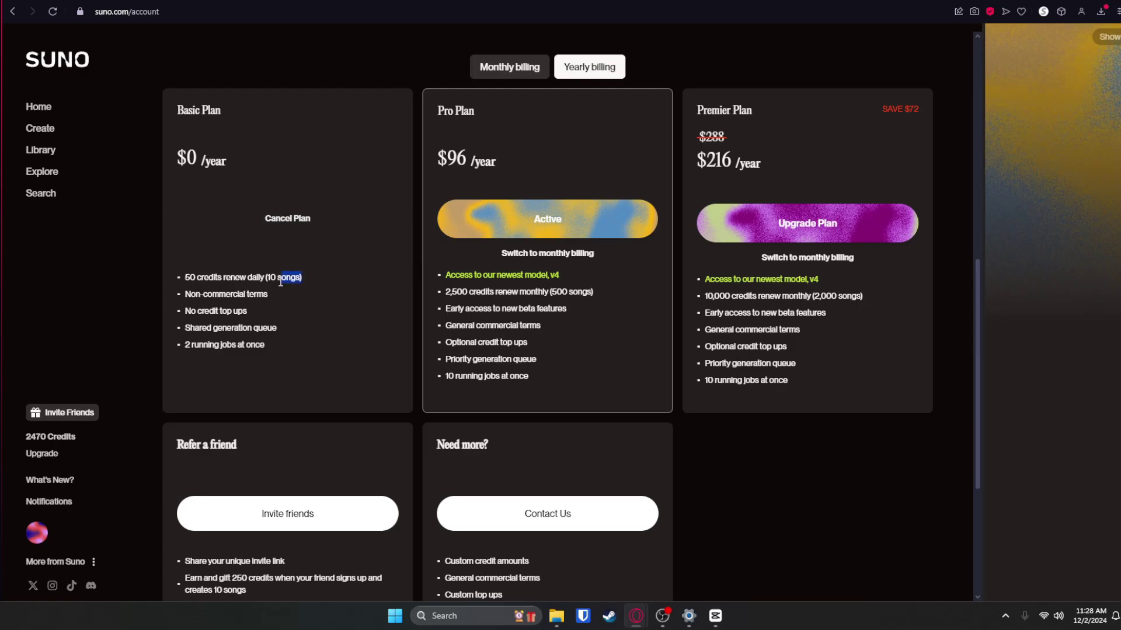
Step: Compare the Basic Plan's 10 songs with Premier's 10,000 credits, then return Home
drag(280, 282, 181, 276)
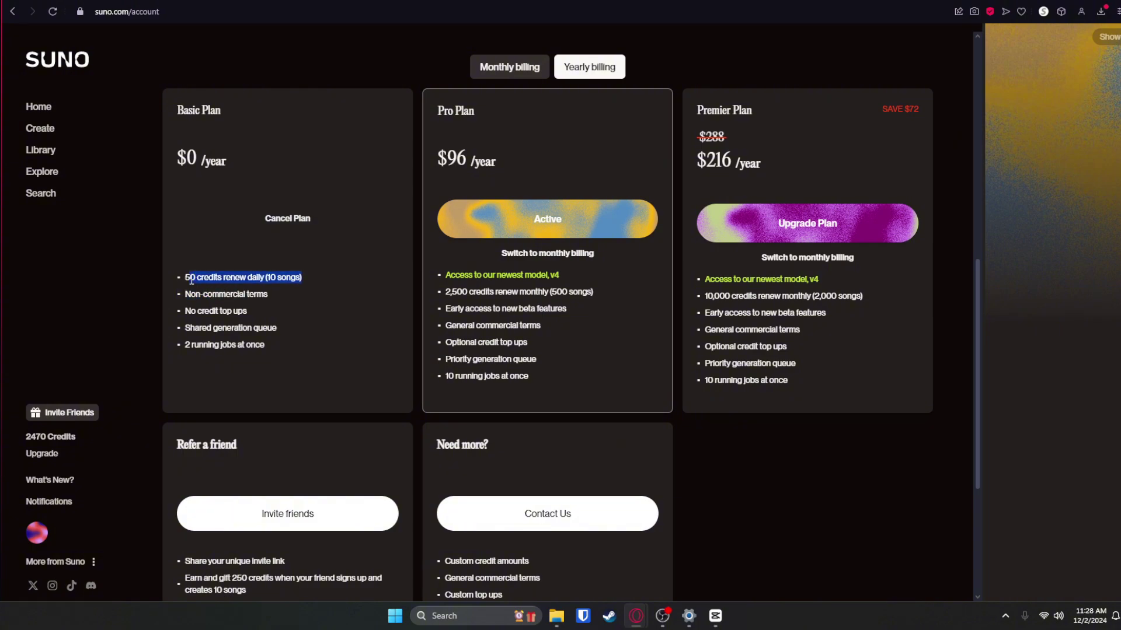
click(313, 284)
drag(313, 284, 185, 292)
drag(700, 296, 869, 304)
click(863, 298)
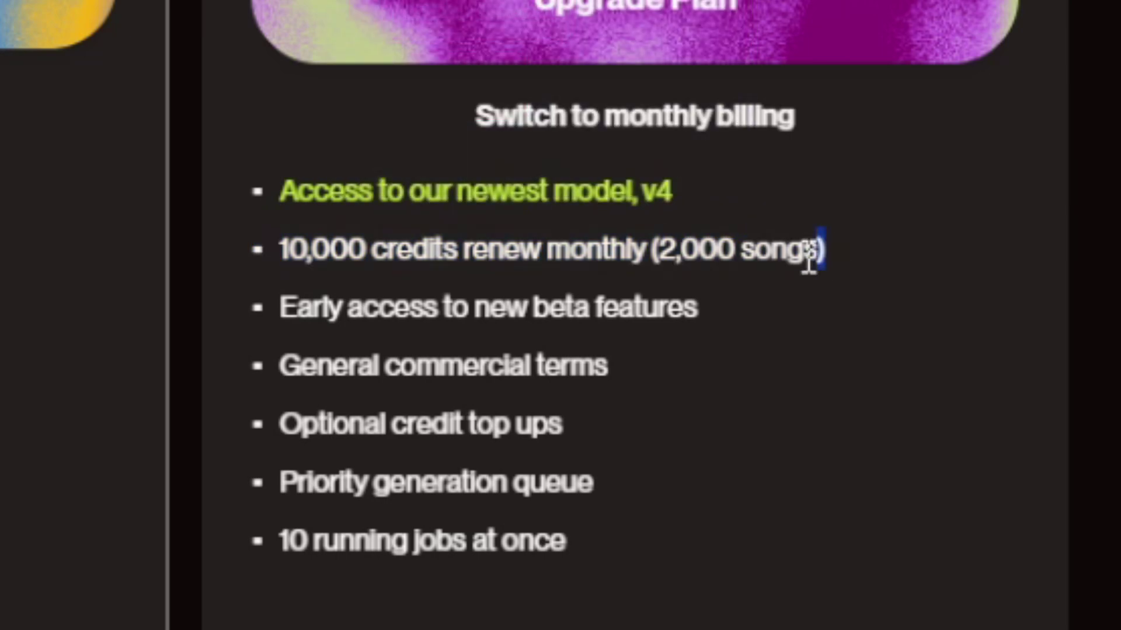
triple_click(826, 257)
drag(909, 247, 494, 245)
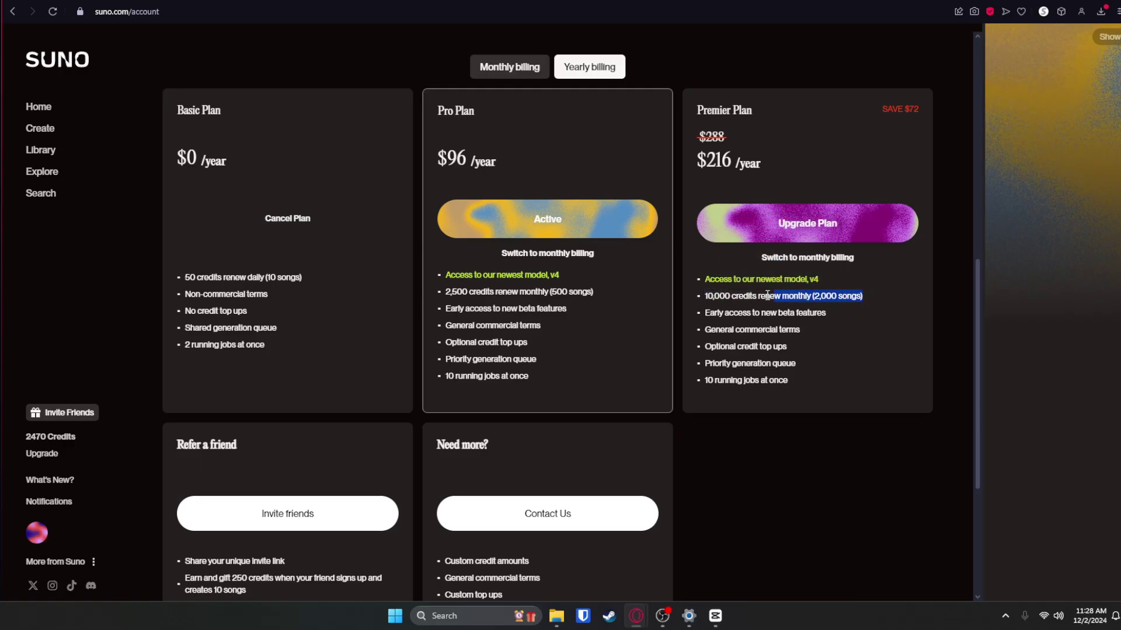
drag(767, 295, 706, 297)
click(850, 305)
drag(863, 297, 710, 299)
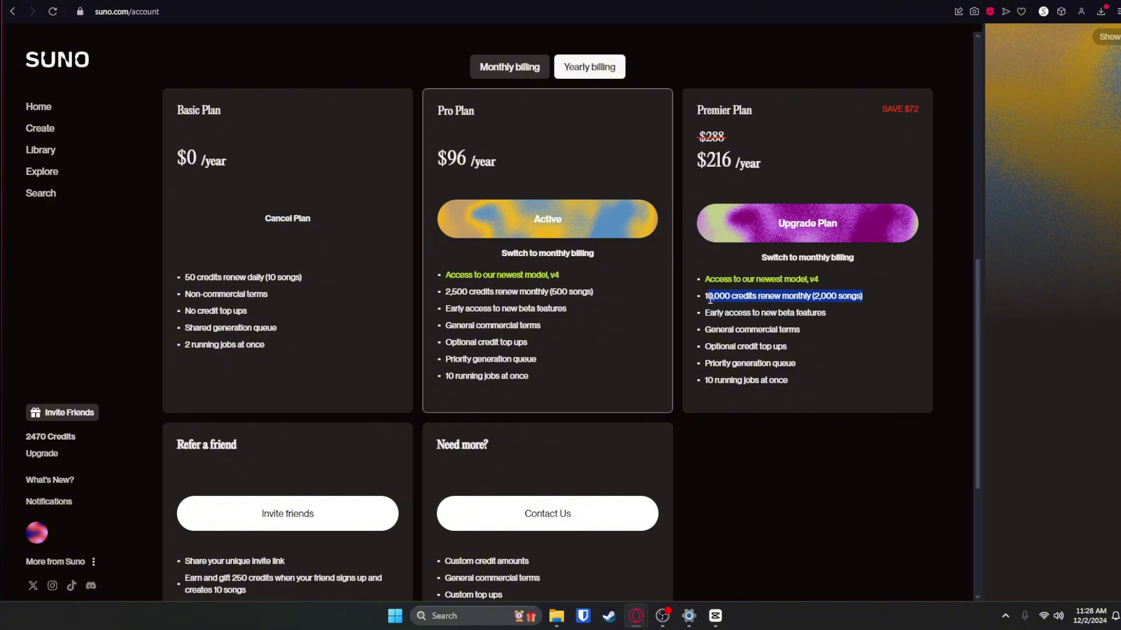
scroll(219, 155, up, 6)
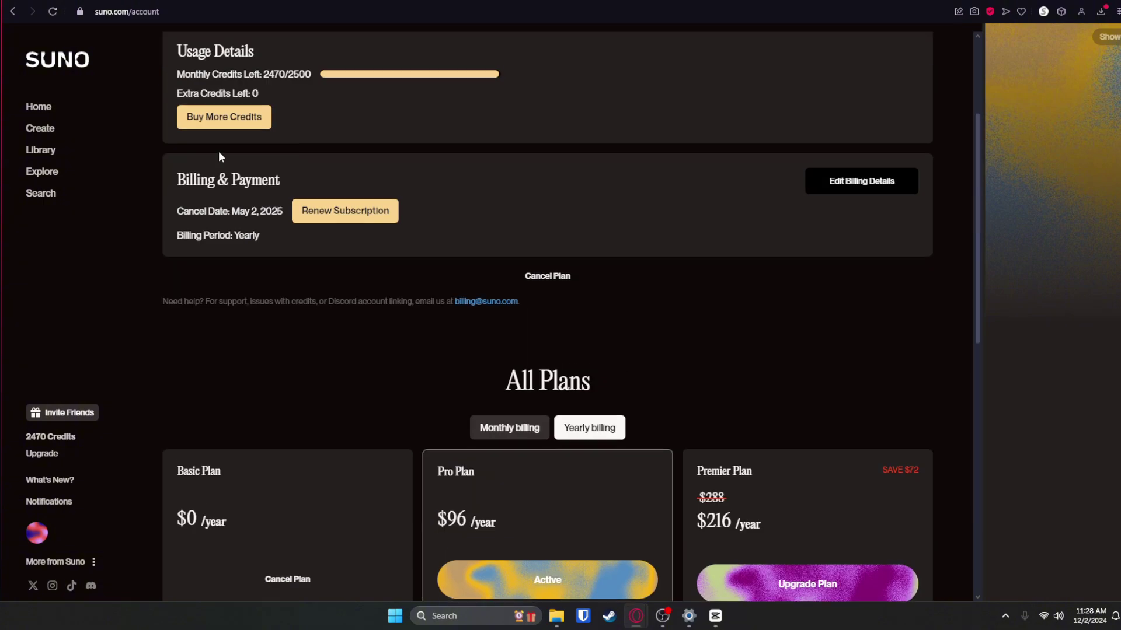
click(37, 108)
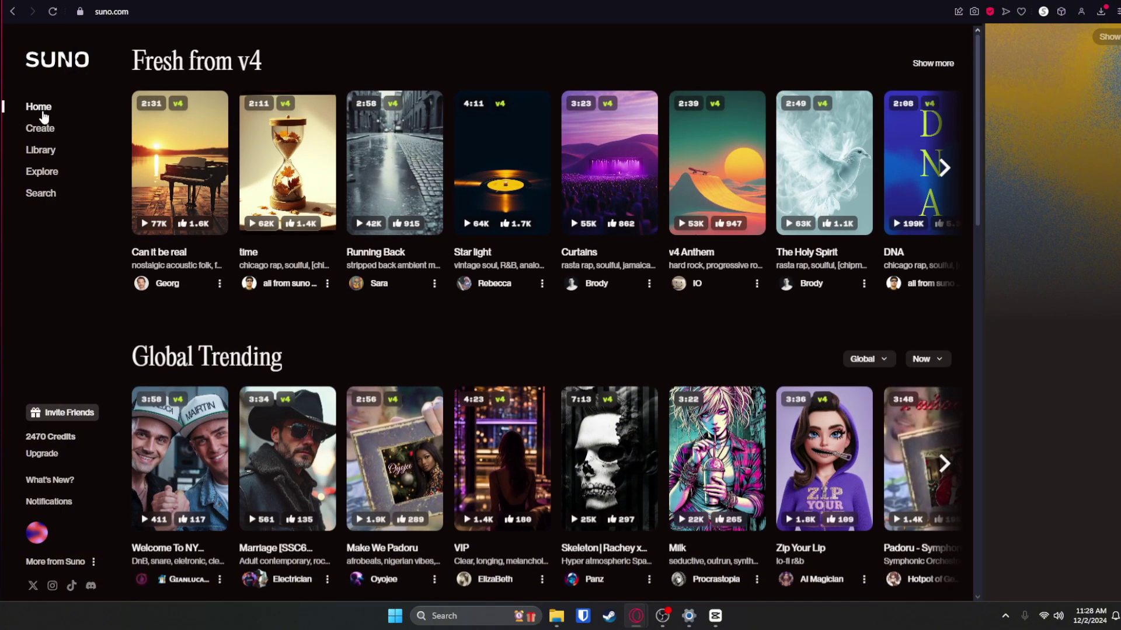